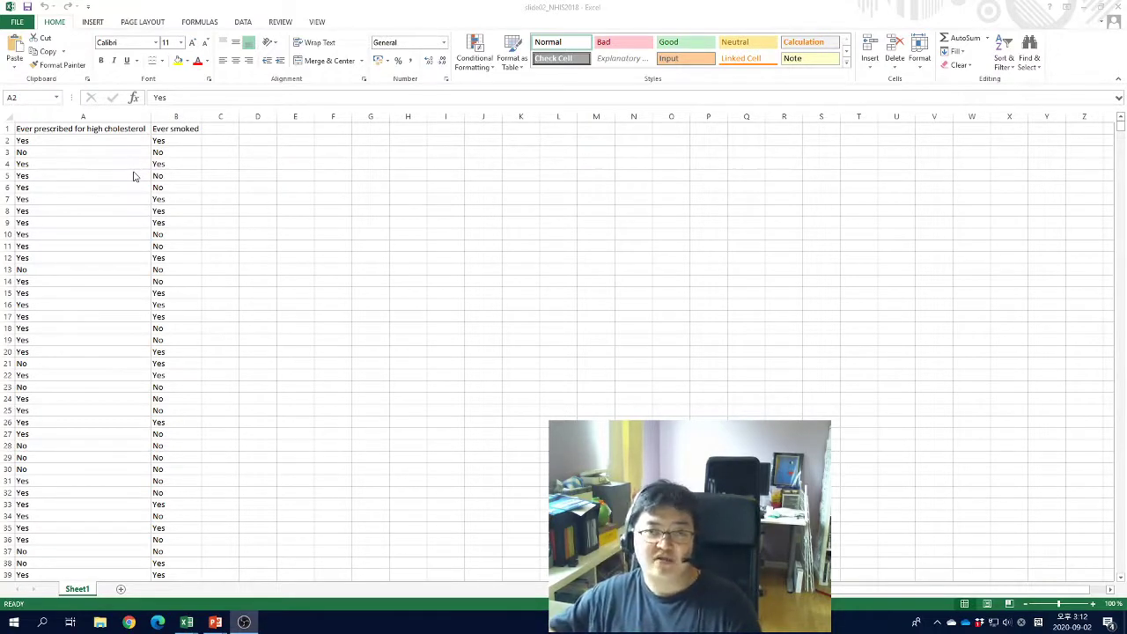
Step: Select the cholesterol and Ever smoked columns and check the data extends to the last row
click(93, 138)
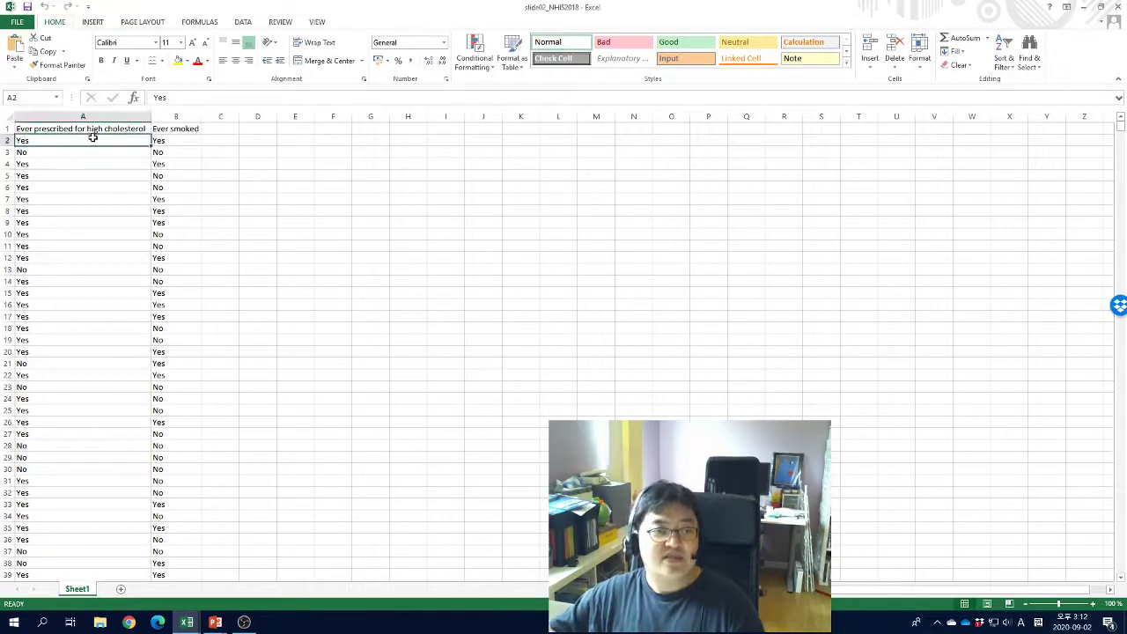
click(94, 128)
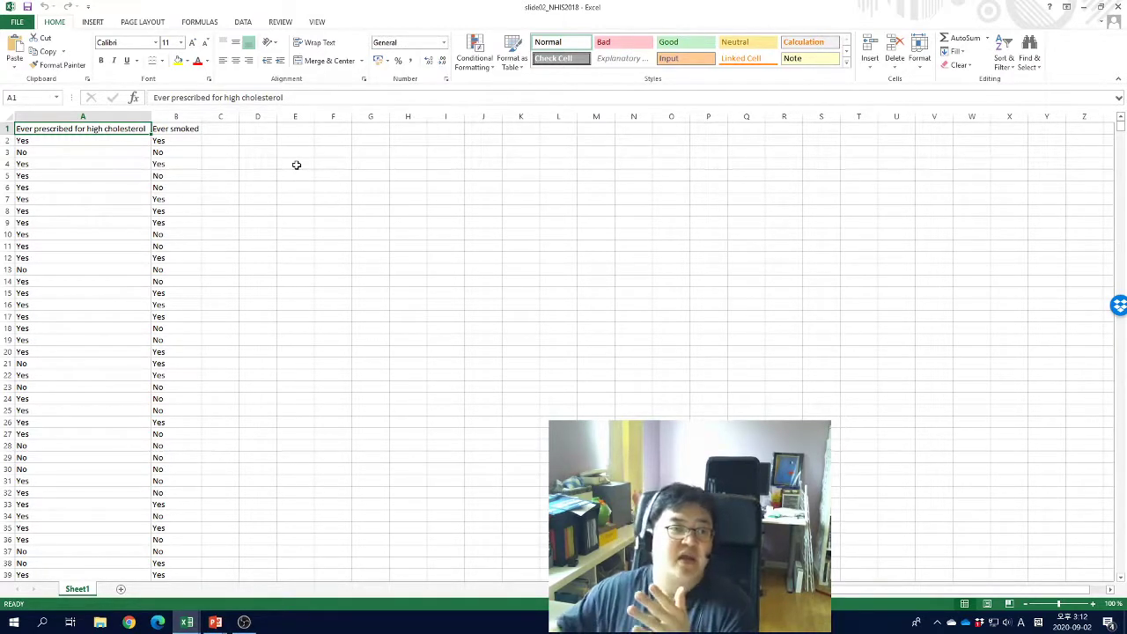
click(180, 132)
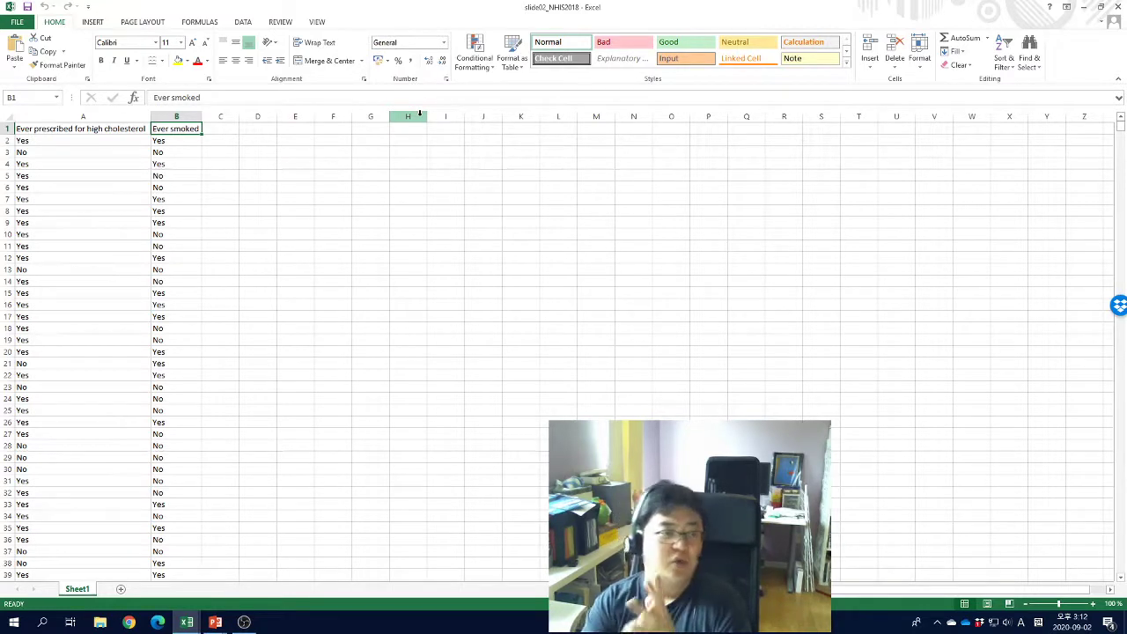
click(139, 141)
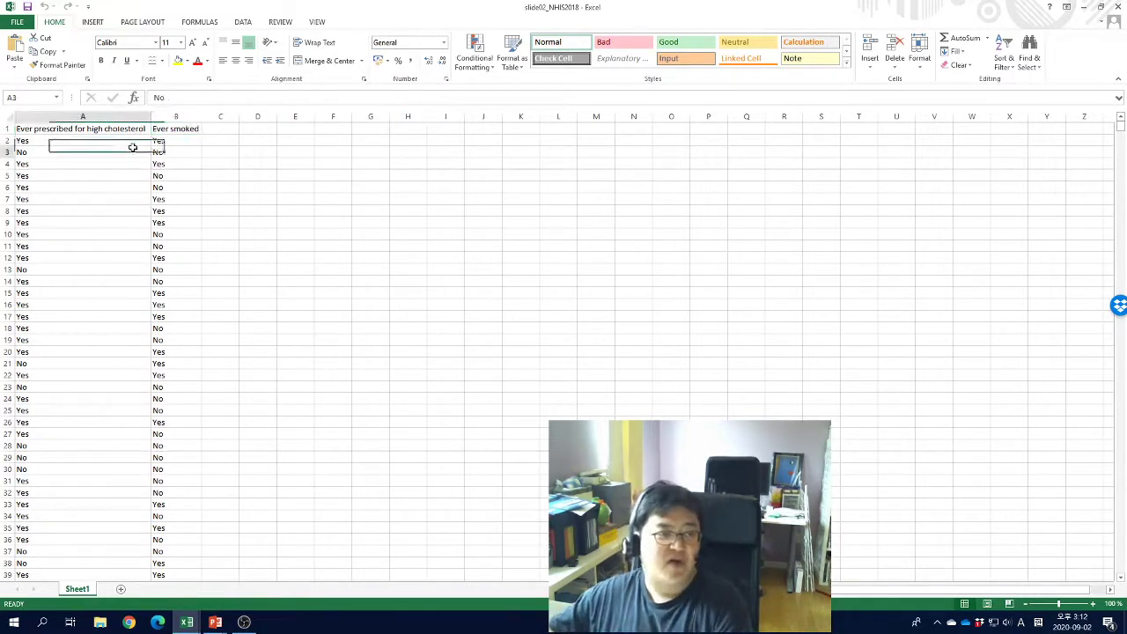
click(57, 151)
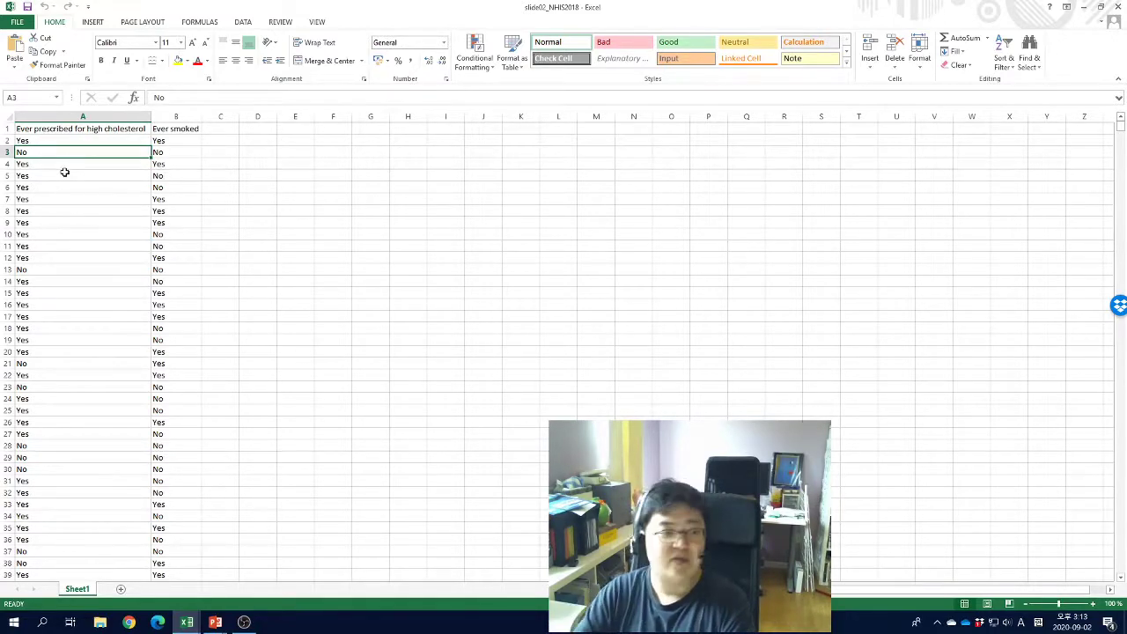
key(ctrl+Down)
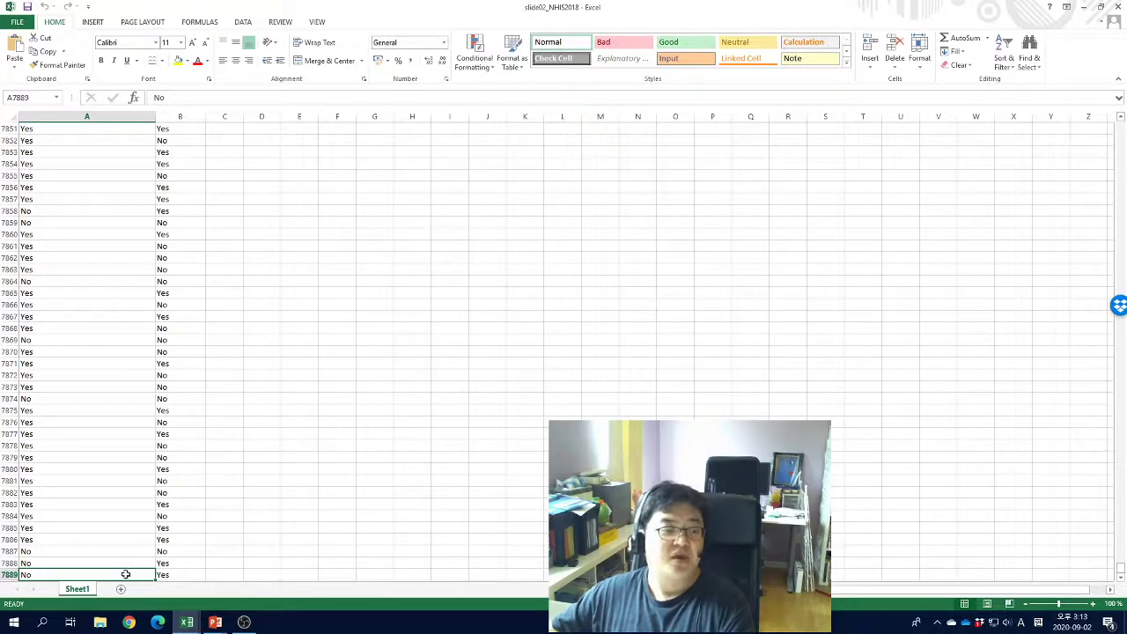
click(180, 572)
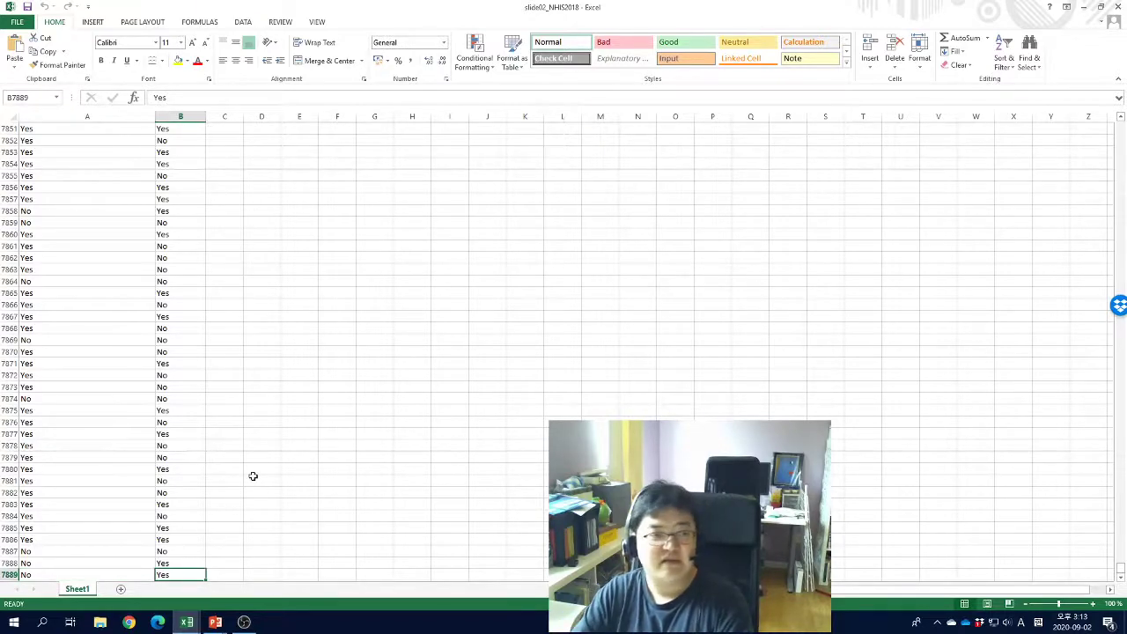
key(ctrl+Up)
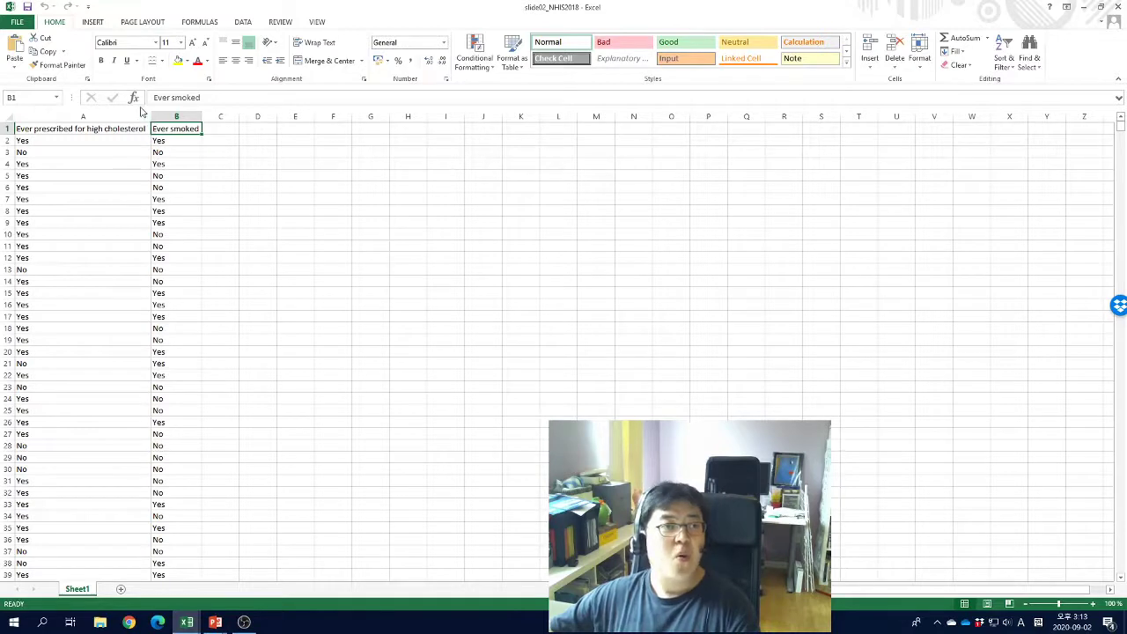
Step: Insert a PivotTable from range A:B onto a new worksheet
click(93, 22)
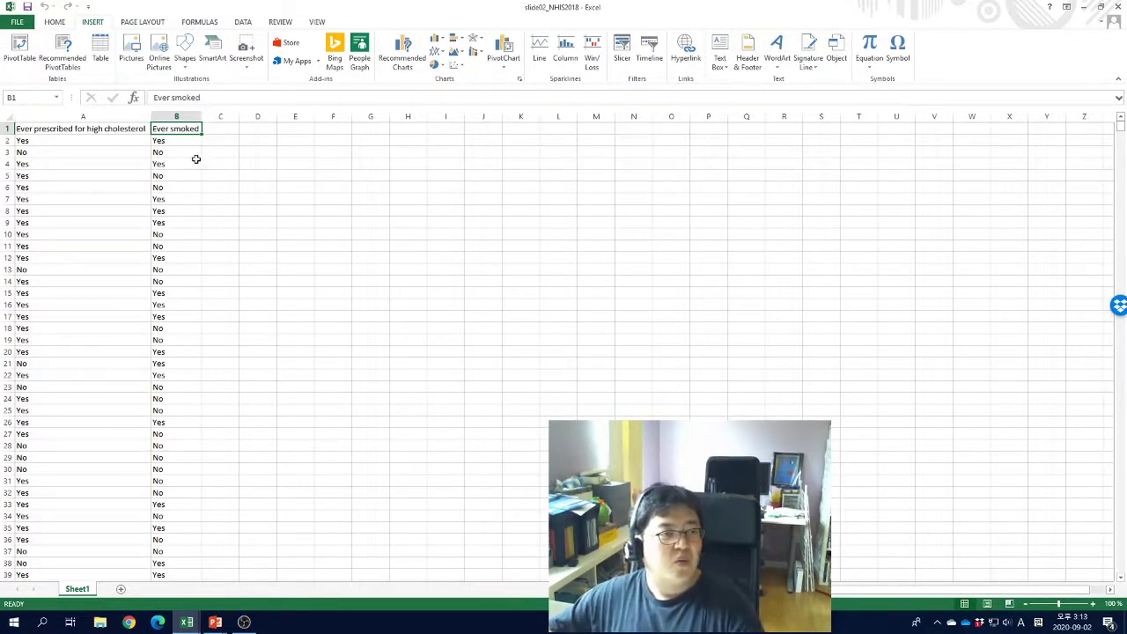
click(20, 62)
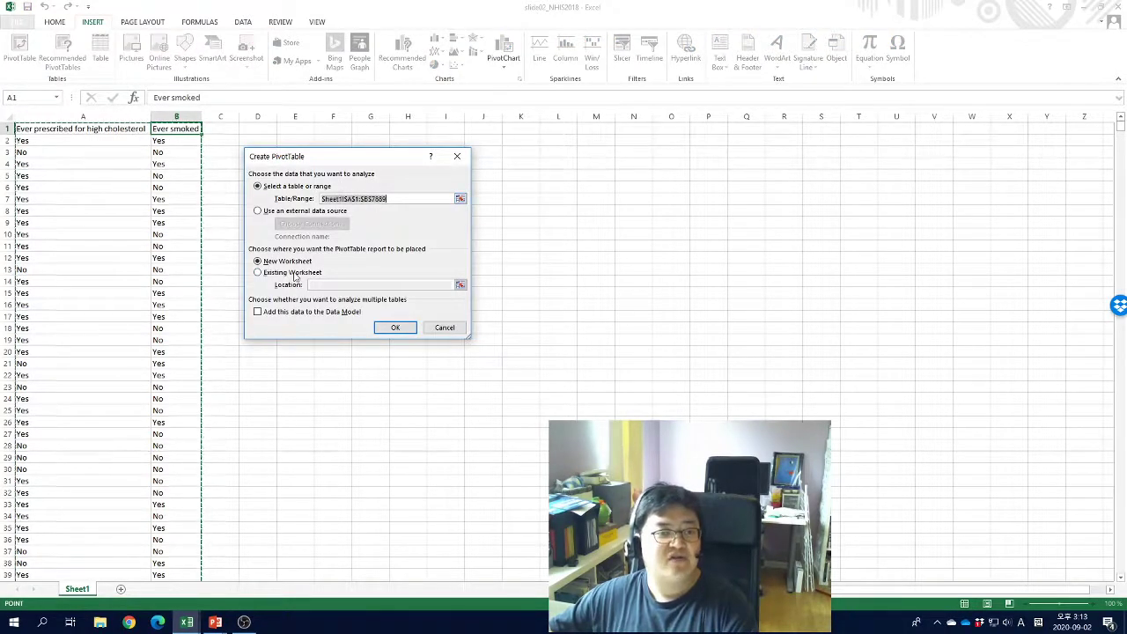
click(394, 326)
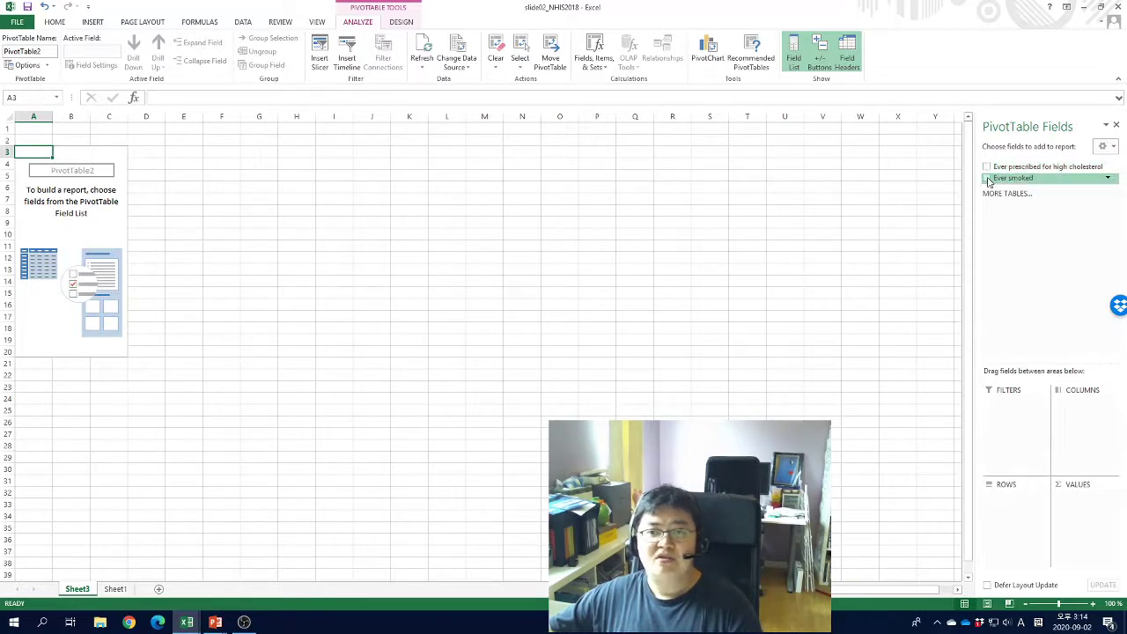
Step: Add Ever smoked to Rows and Values, counting No 4147 and Yes 3741
drag(989, 181, 1012, 502)
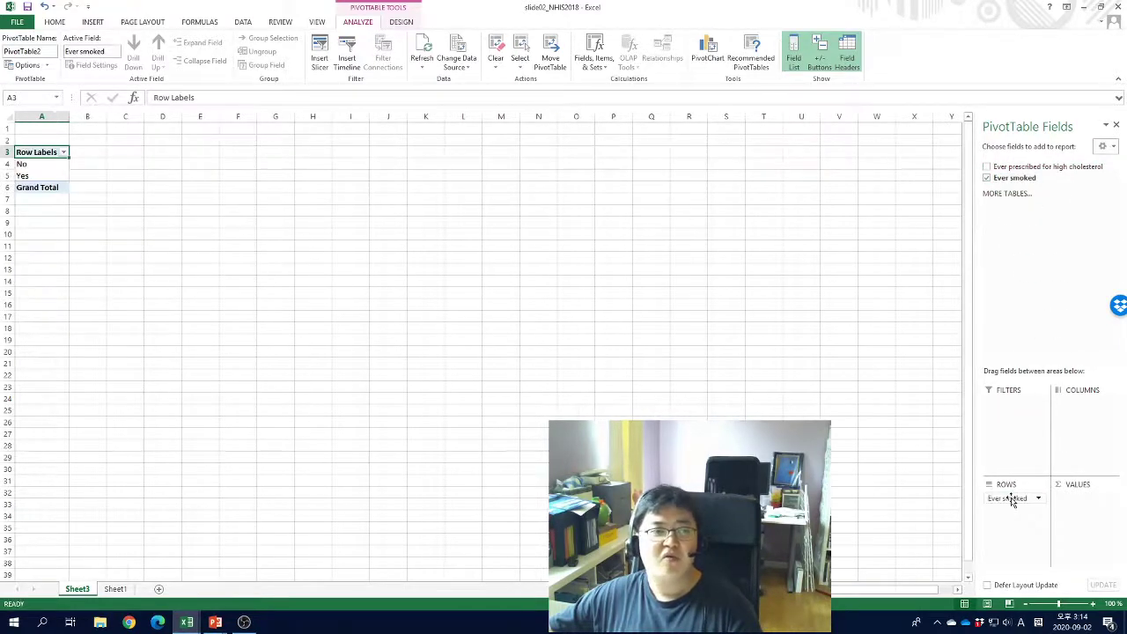
drag(1012, 177, 1089, 498)
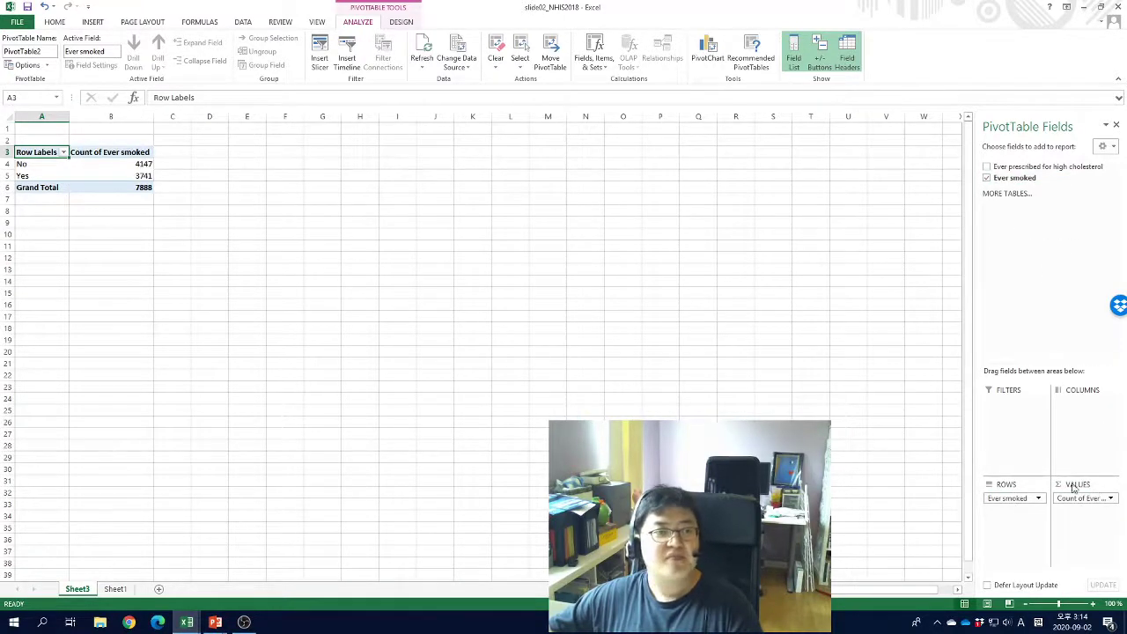
click(197, 175)
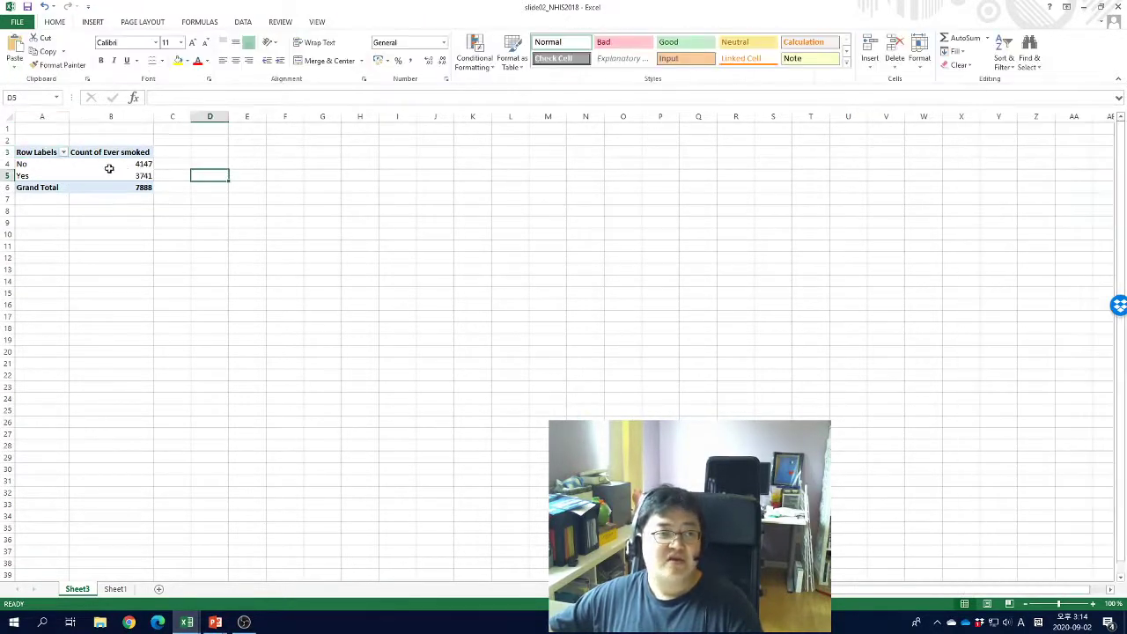
Step: Select the No and Yes rows of the PivotTable to compare their counts
click(104, 165)
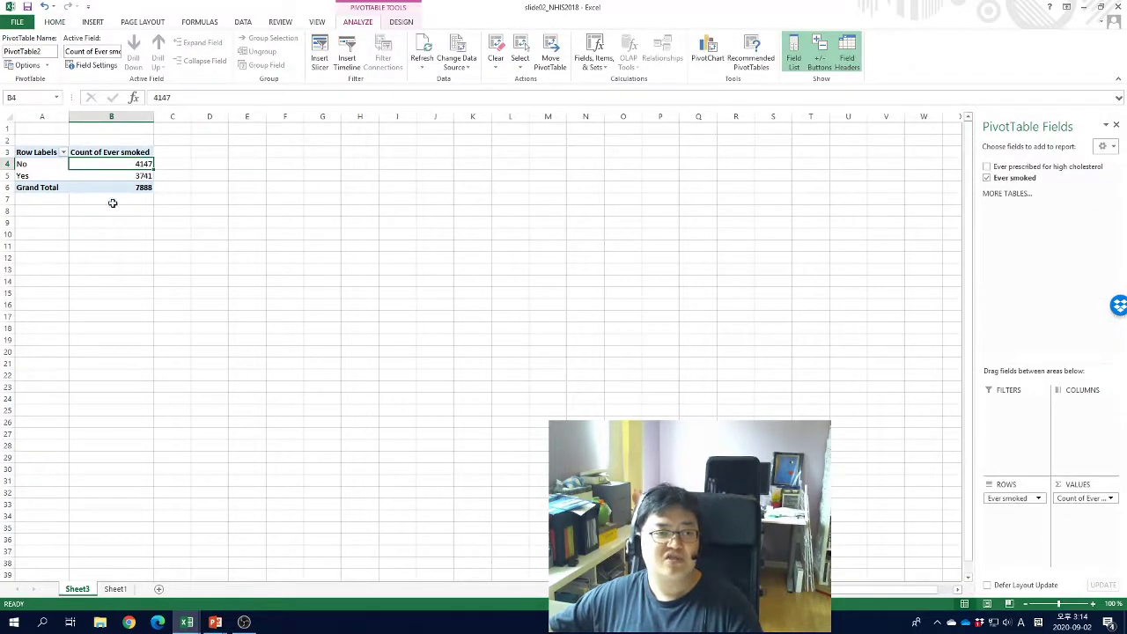
click(29, 164)
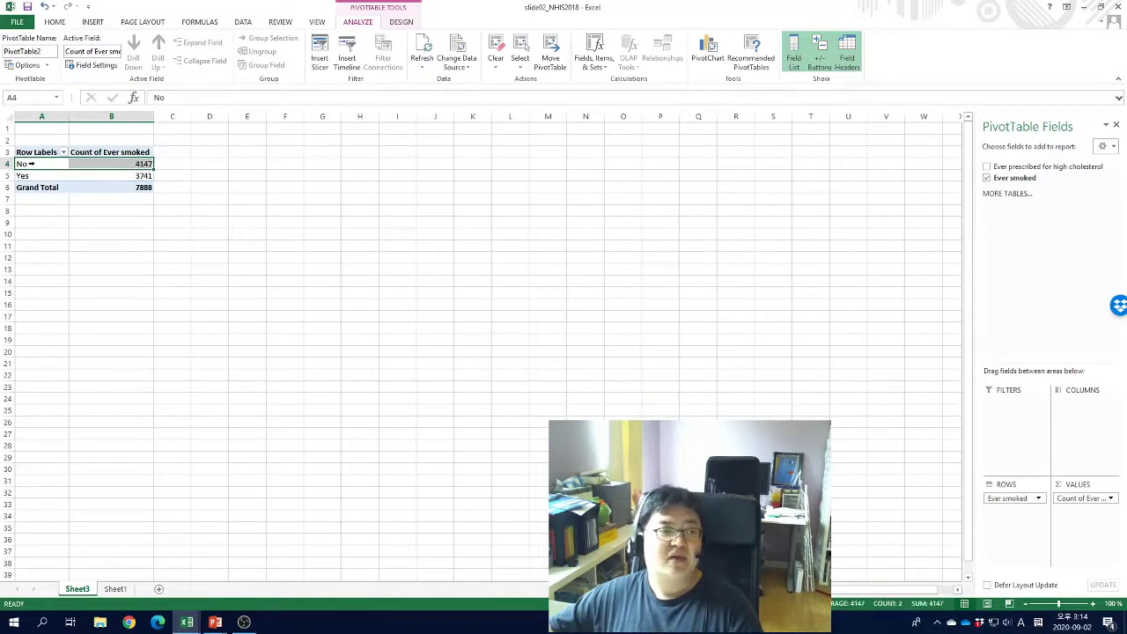
click(25, 176)
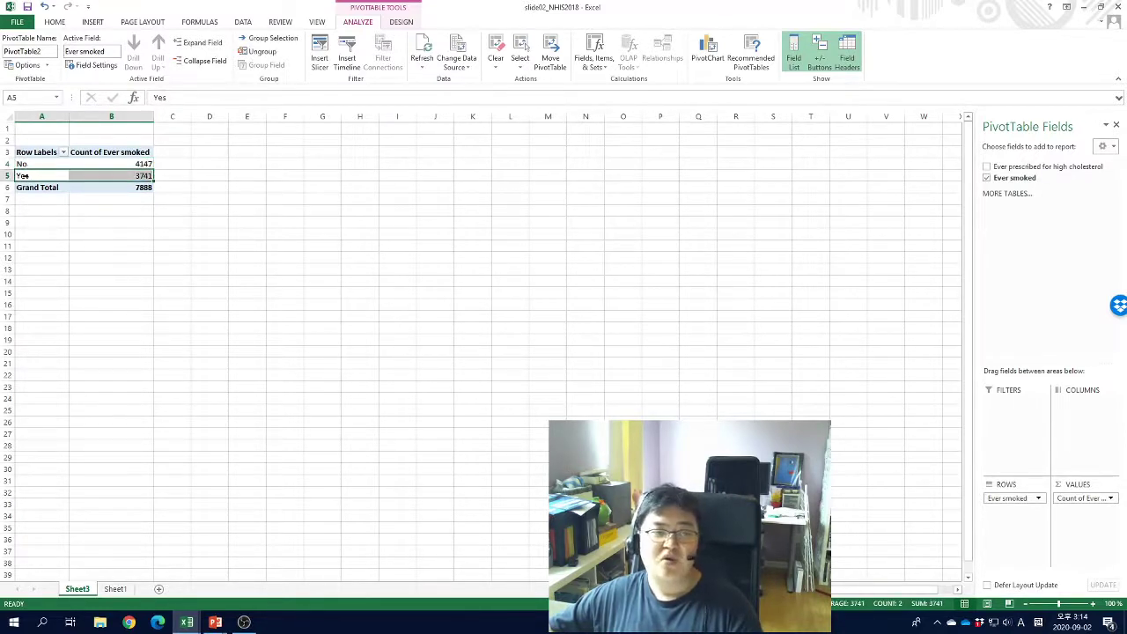
click(29, 165)
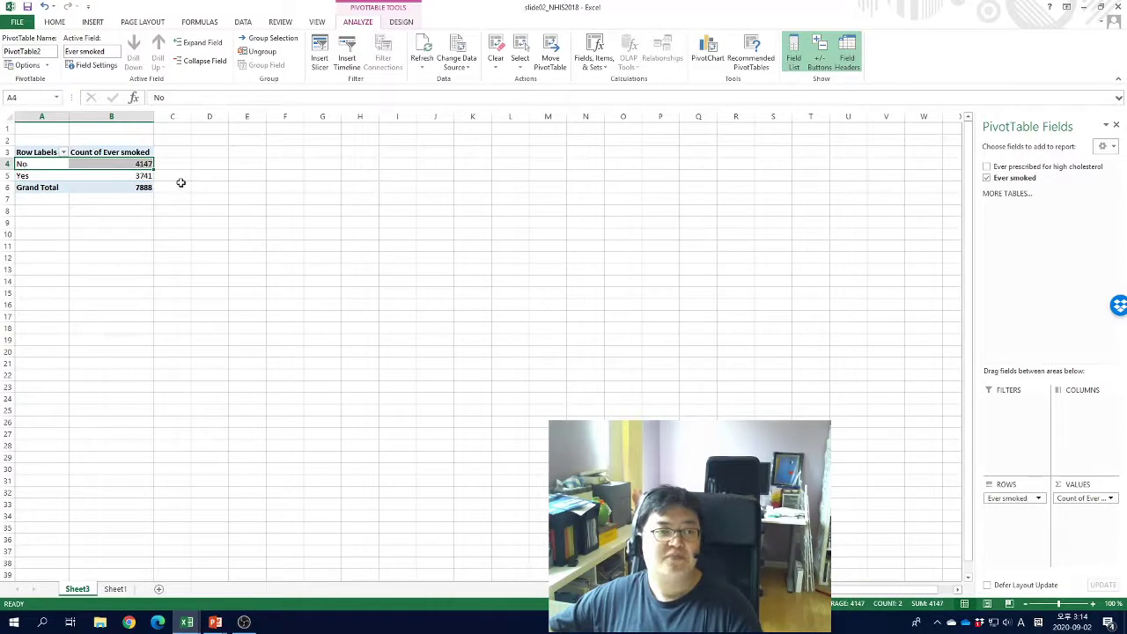
click(63, 153)
Step: Sort the Ever smoked row labels Z to A so Yes 3741 sits above No 4147
click(54, 169)
mouse_move(53, 169)
mouse_down()
mouse_move(115, 173)
mouse_move(45, 179)
mouse_up()
click(34, 176)
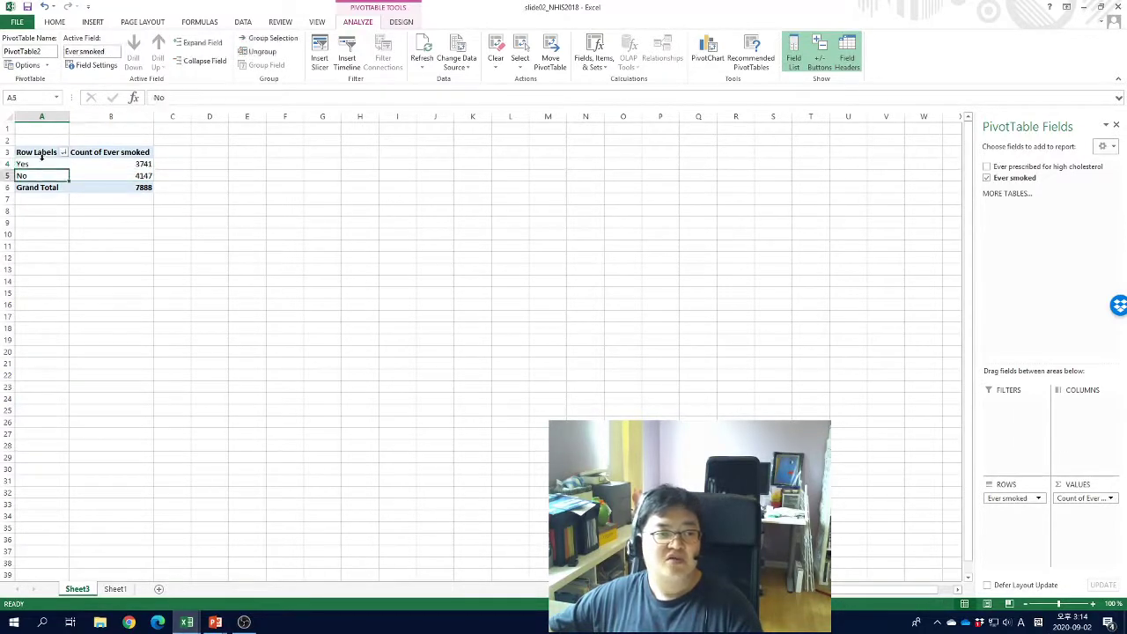
click(63, 153)
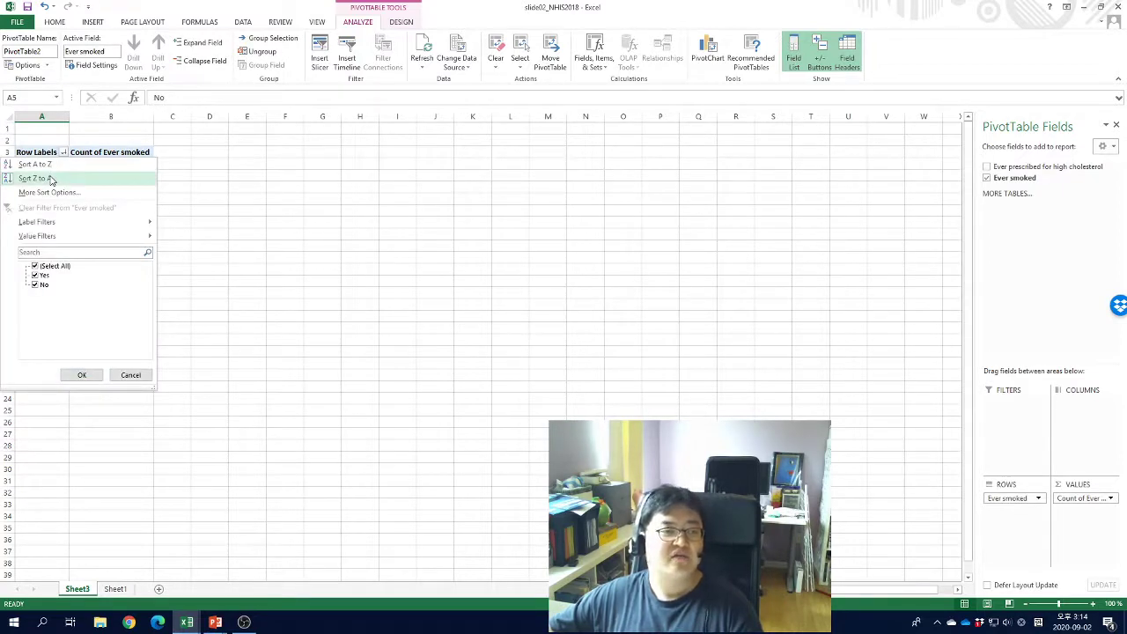
click(51, 180)
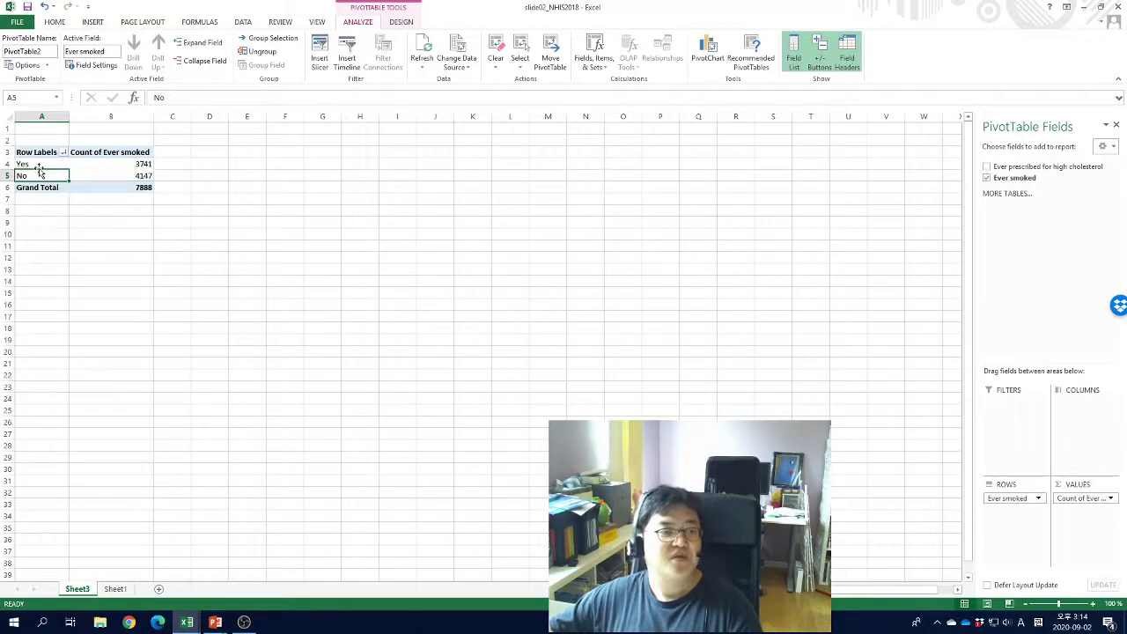
click(38, 166)
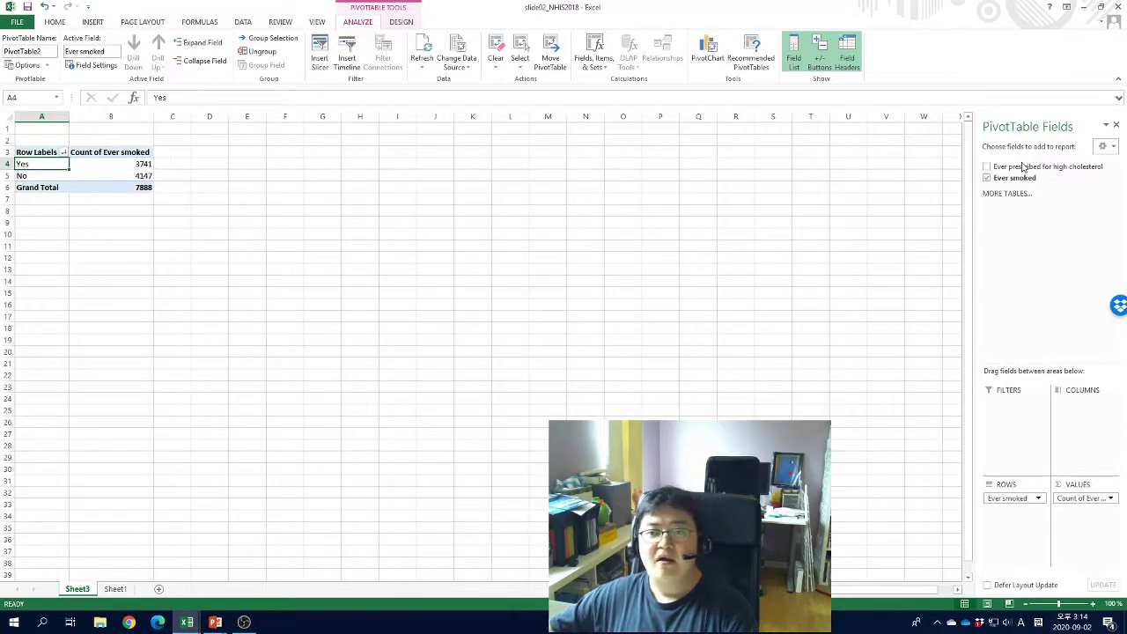
drag(989, 169, 1083, 405)
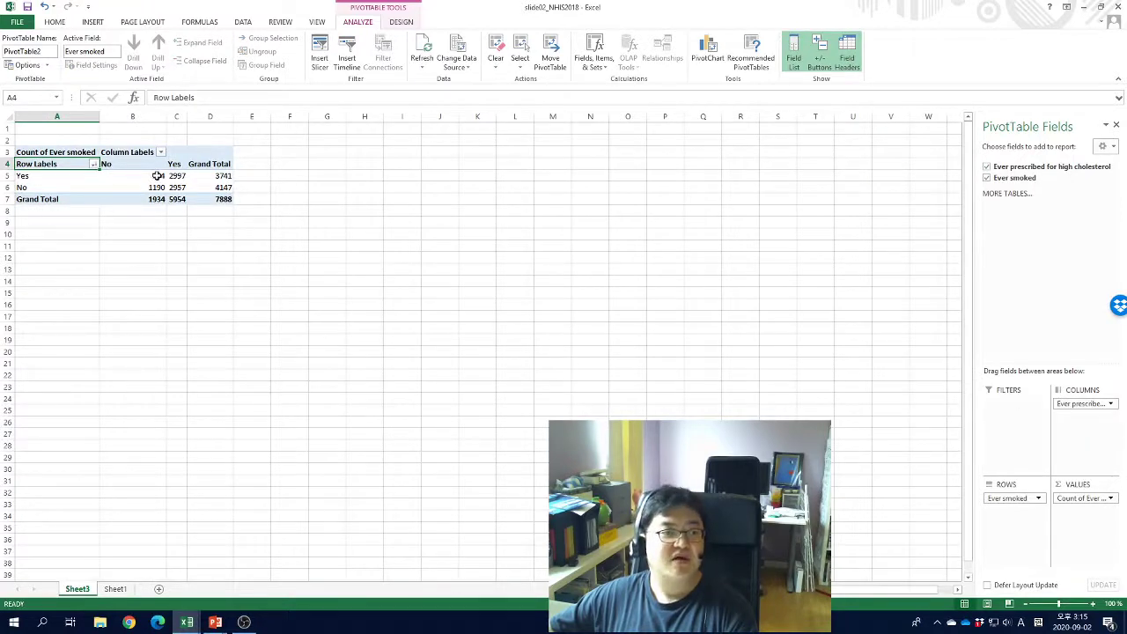
click(50, 181)
drag(51, 181, 50, 190)
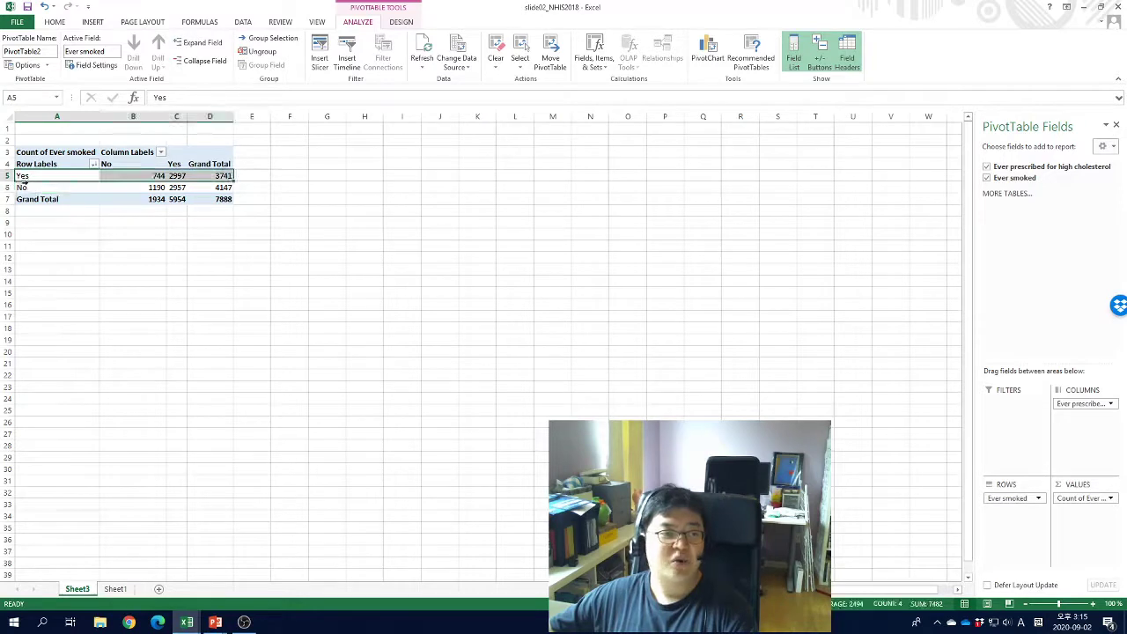
click(24, 187)
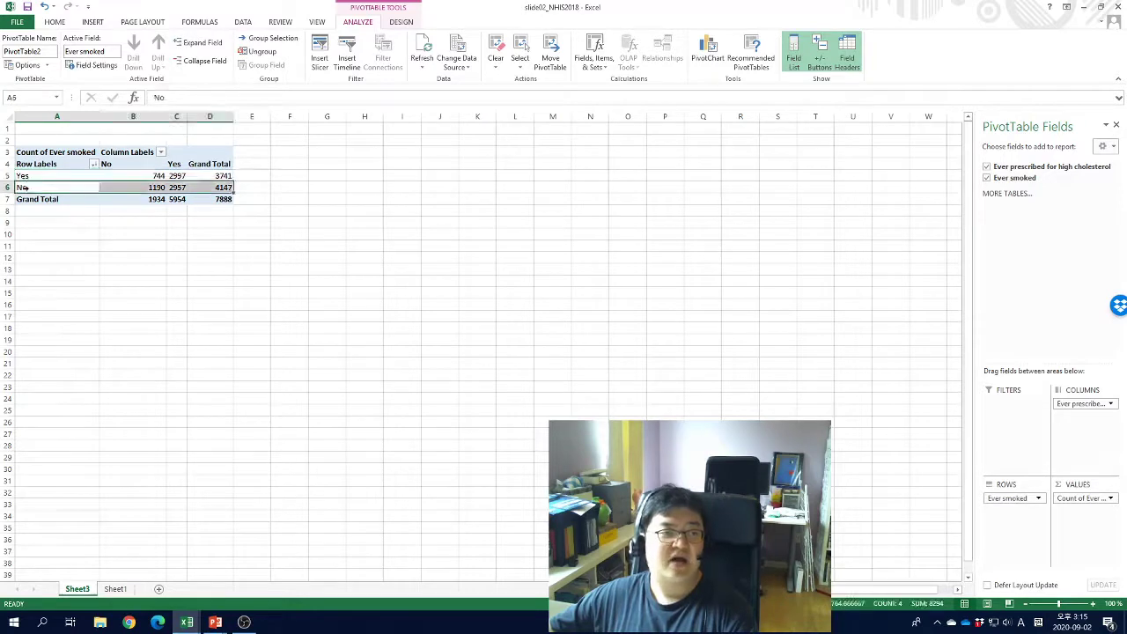
click(143, 161)
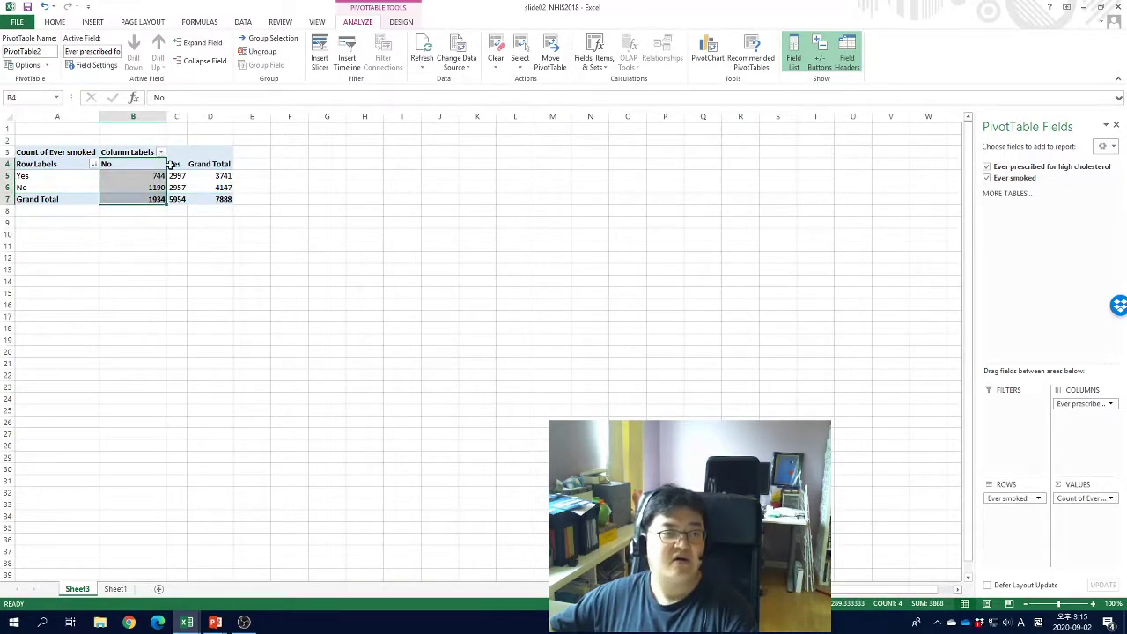
click(144, 164)
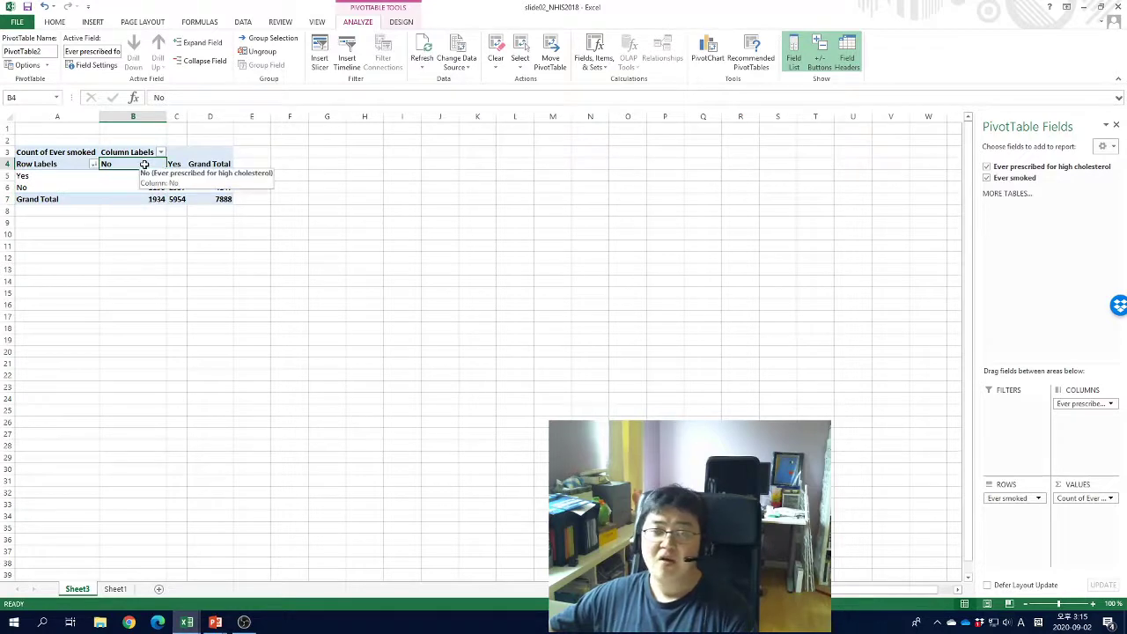
click(174, 165)
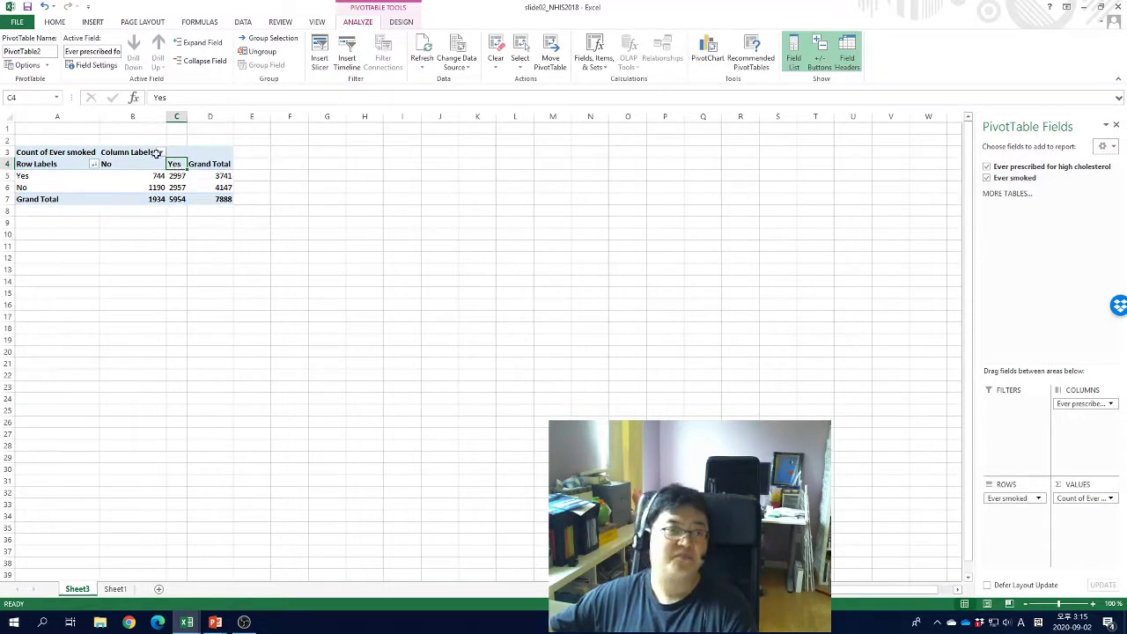
Step: Sort the cholesterol column labels Z to A so Yes precedes No, then select B5:C6
click(159, 153)
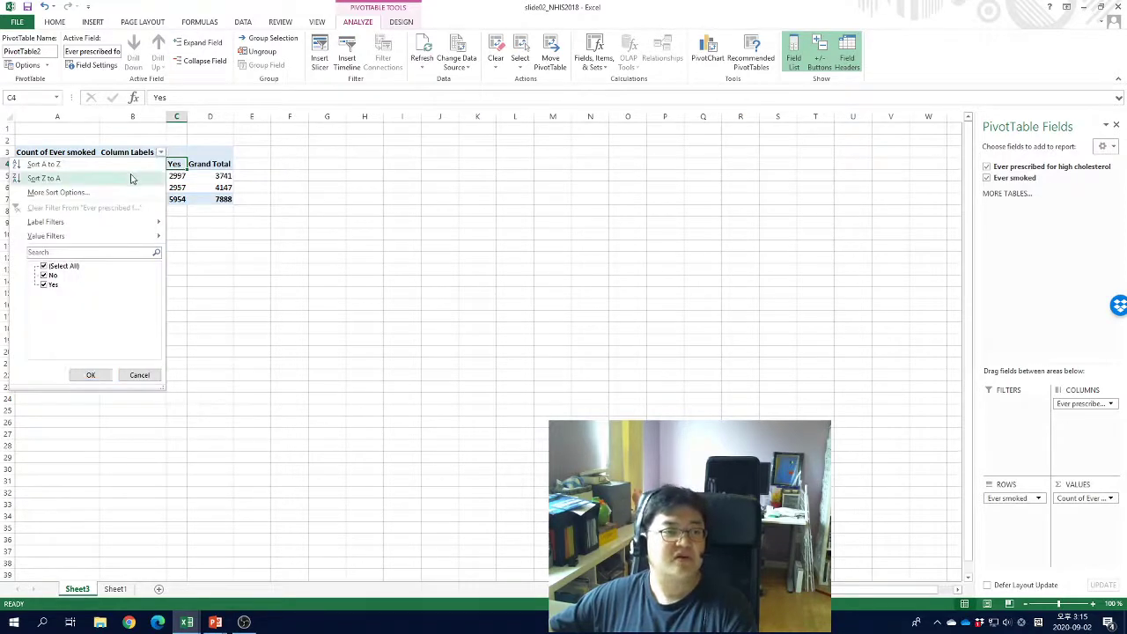
click(130, 178)
click(150, 178)
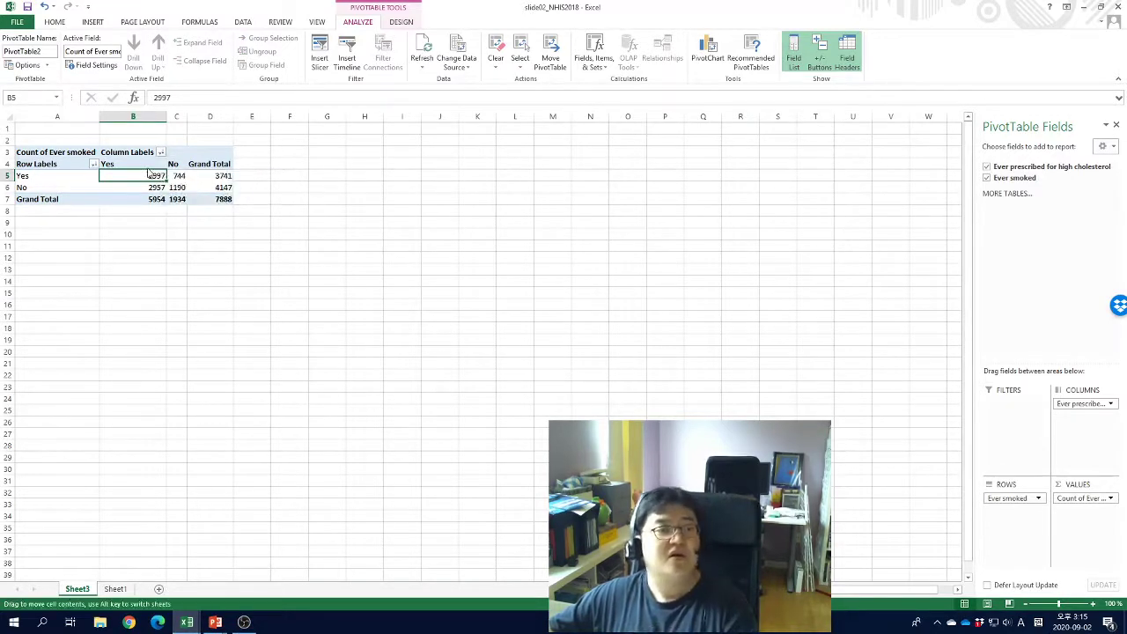
click(173, 187)
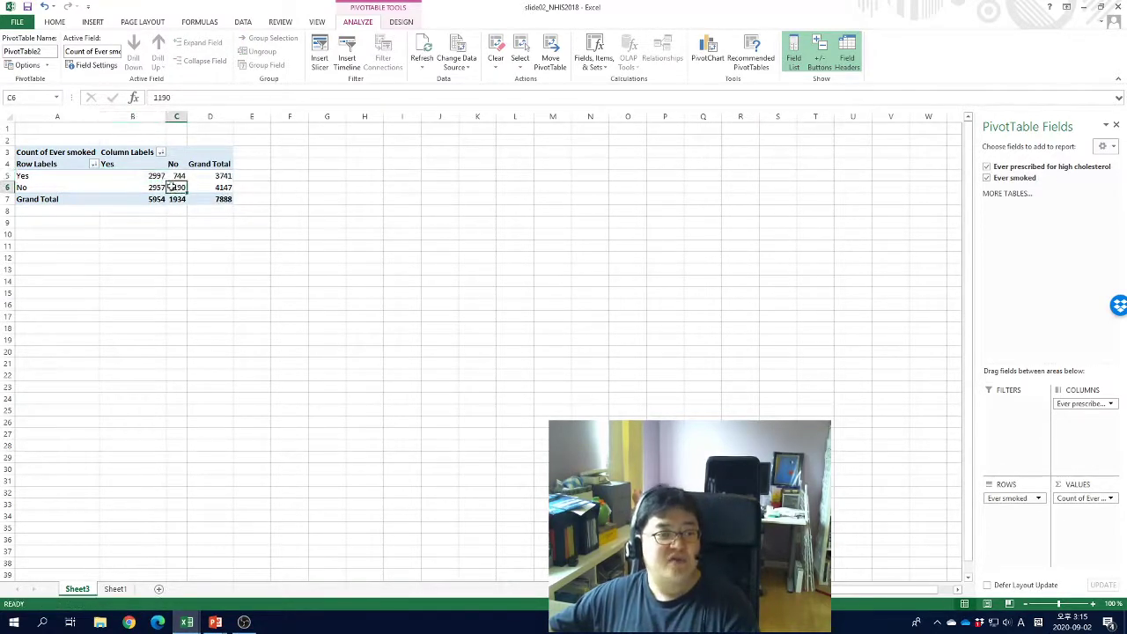
drag(174, 187, 129, 174)
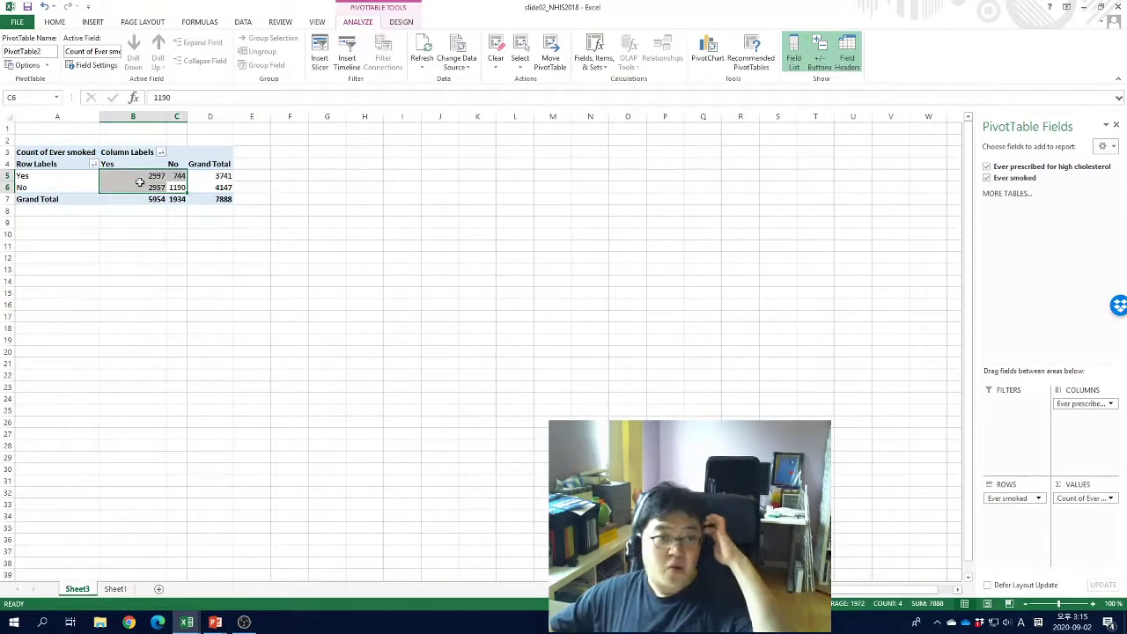
Step: Select the four count cells B5:C6 of the PivotTable
click(1087, 498)
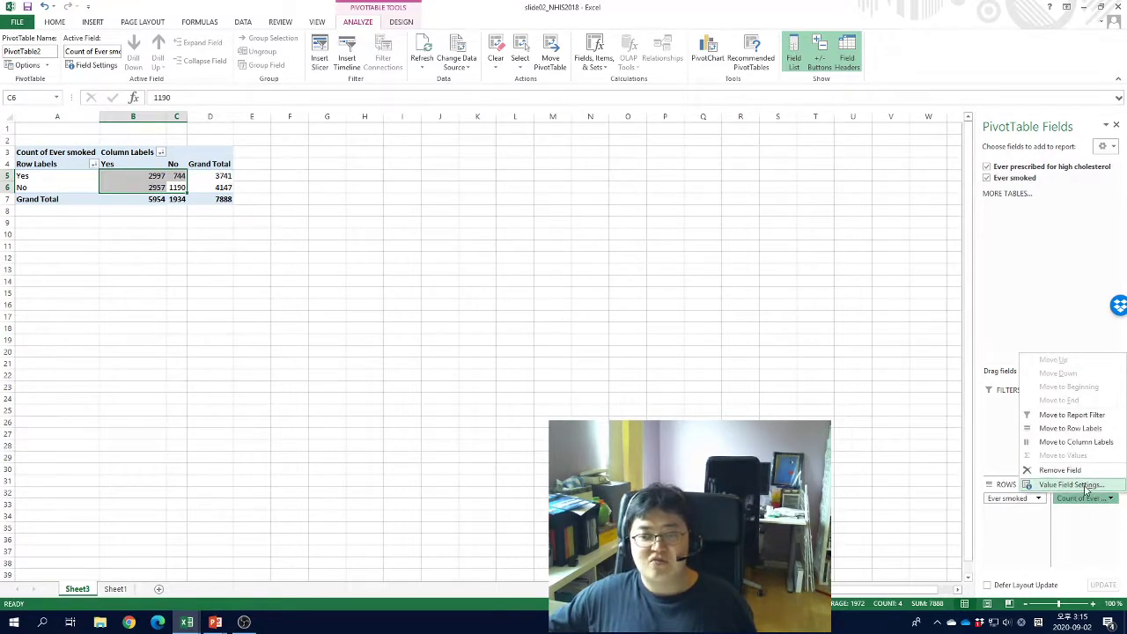
click(222, 176)
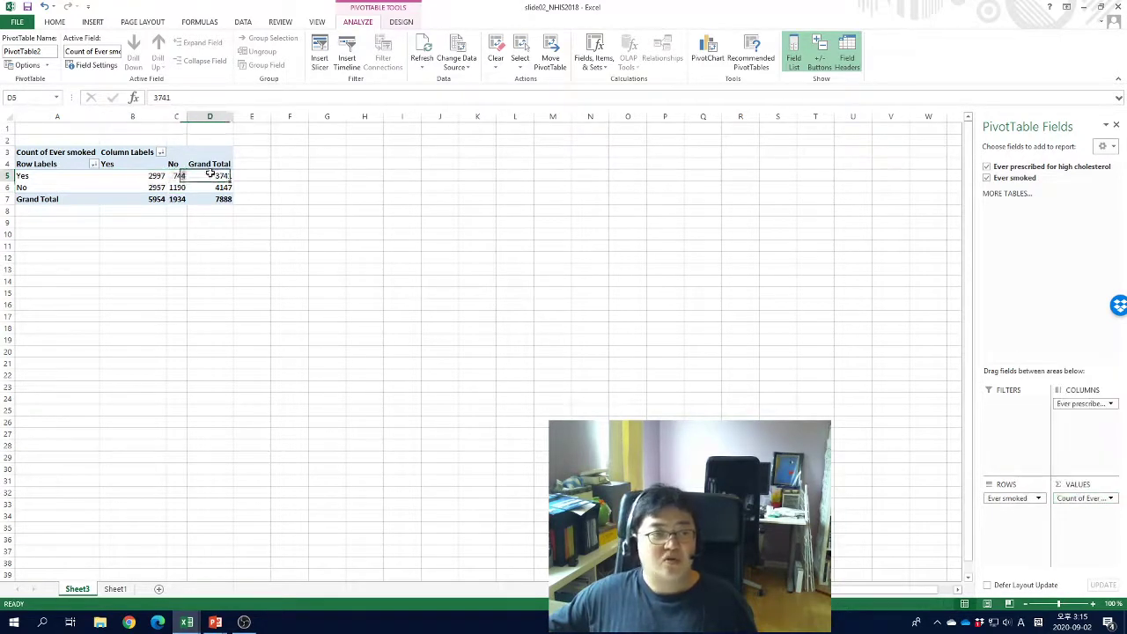
click(145, 176)
drag(145, 178, 180, 189)
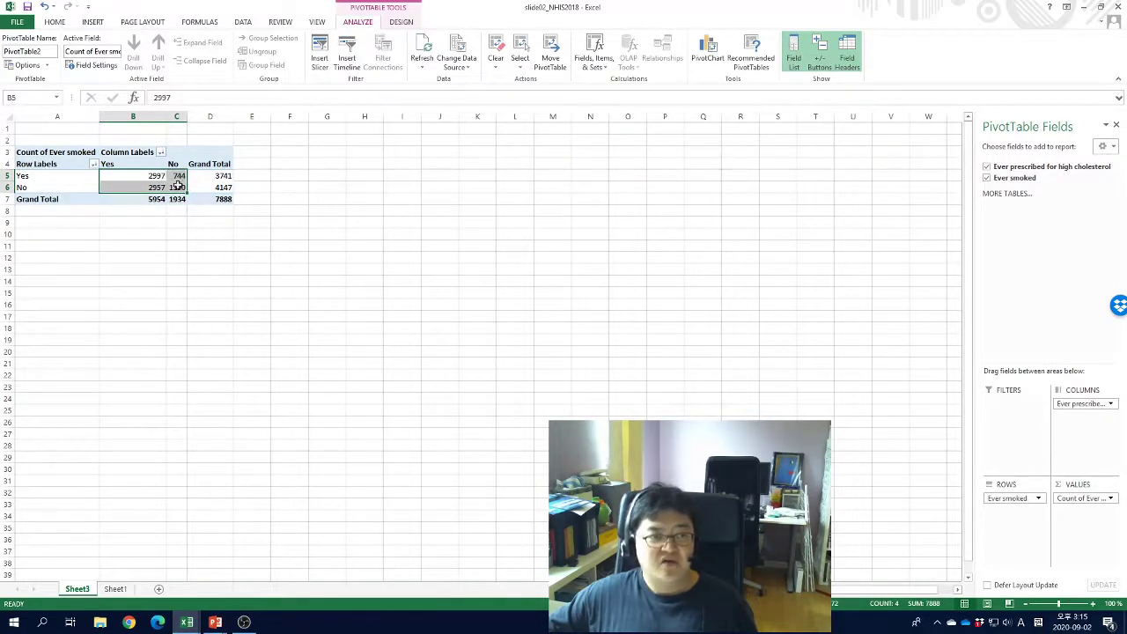
Step: Show Count of Ever smoked values as % of Grand Total
click(1079, 499)
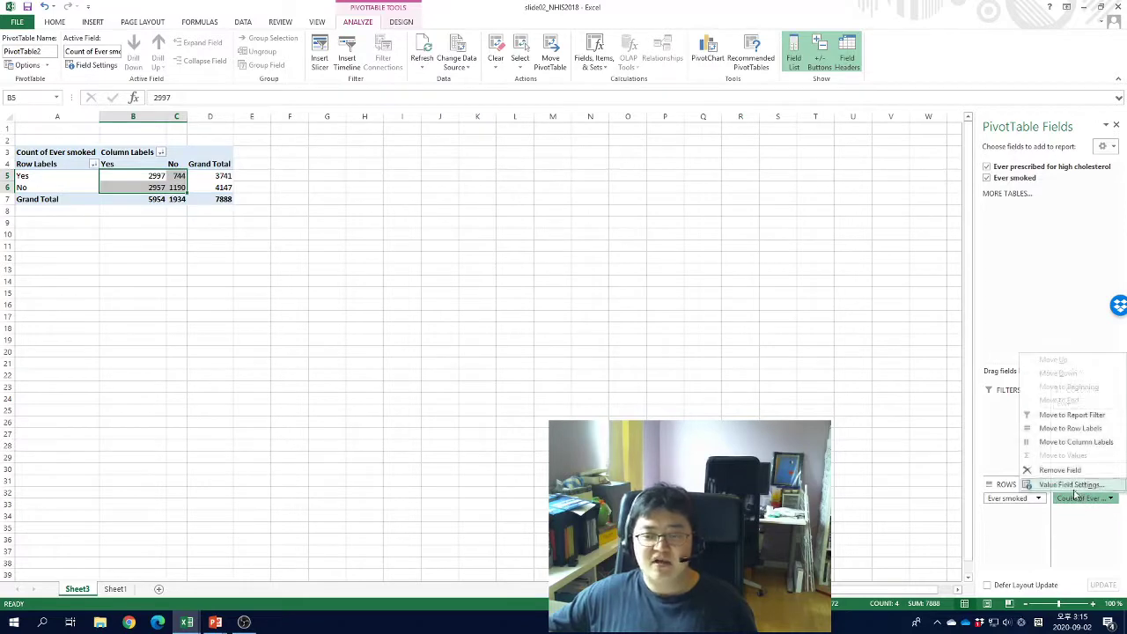
click(1070, 485)
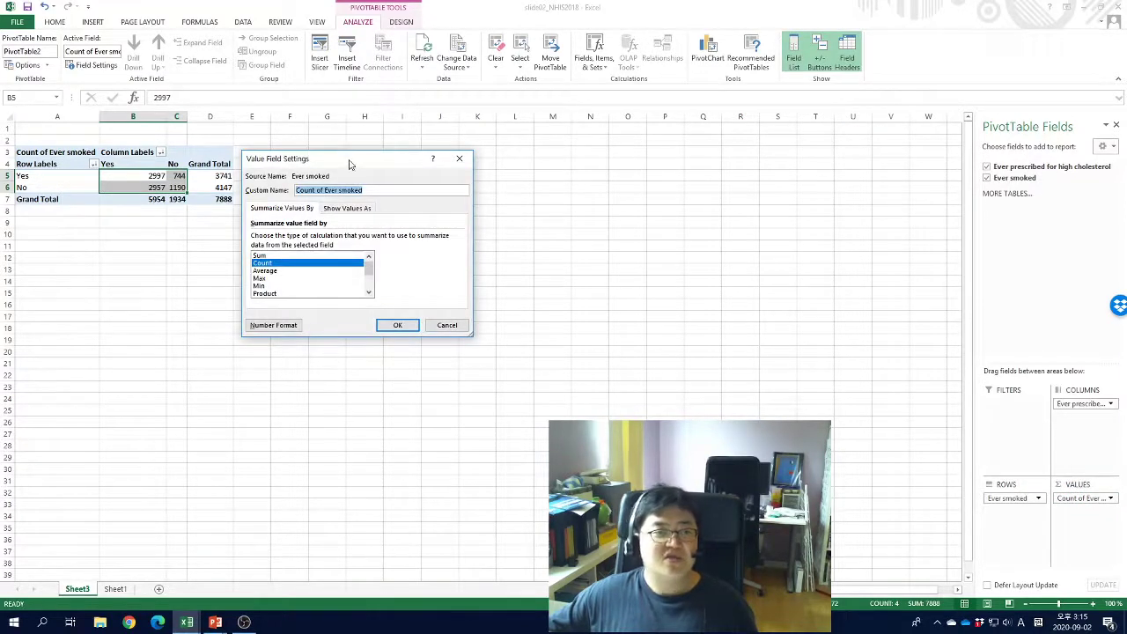
drag(350, 165, 440, 194)
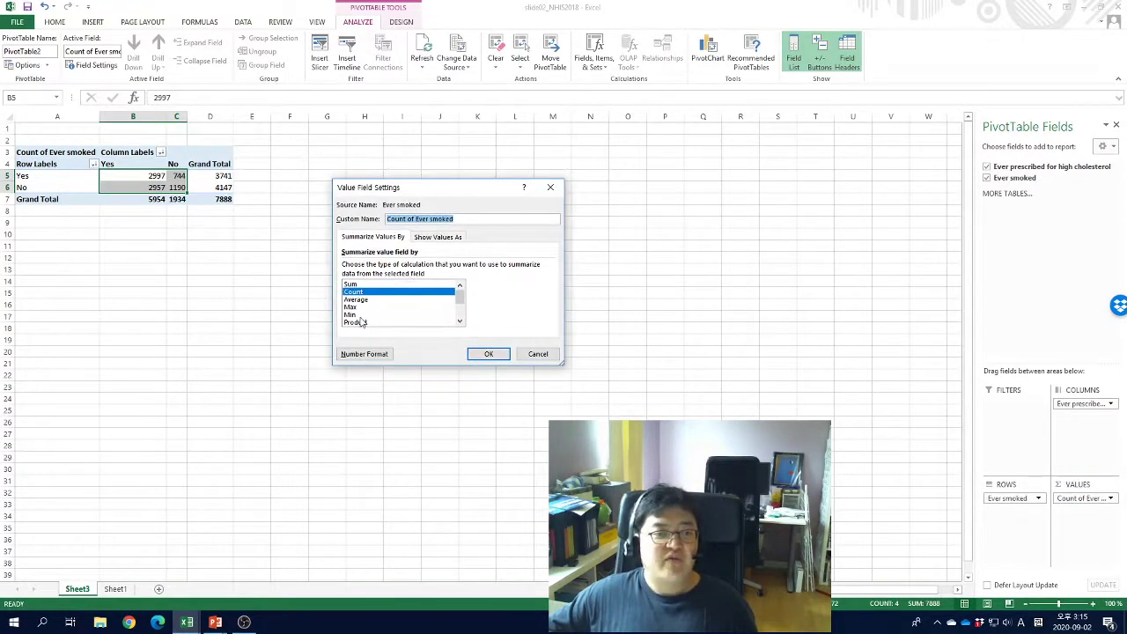
click(448, 240)
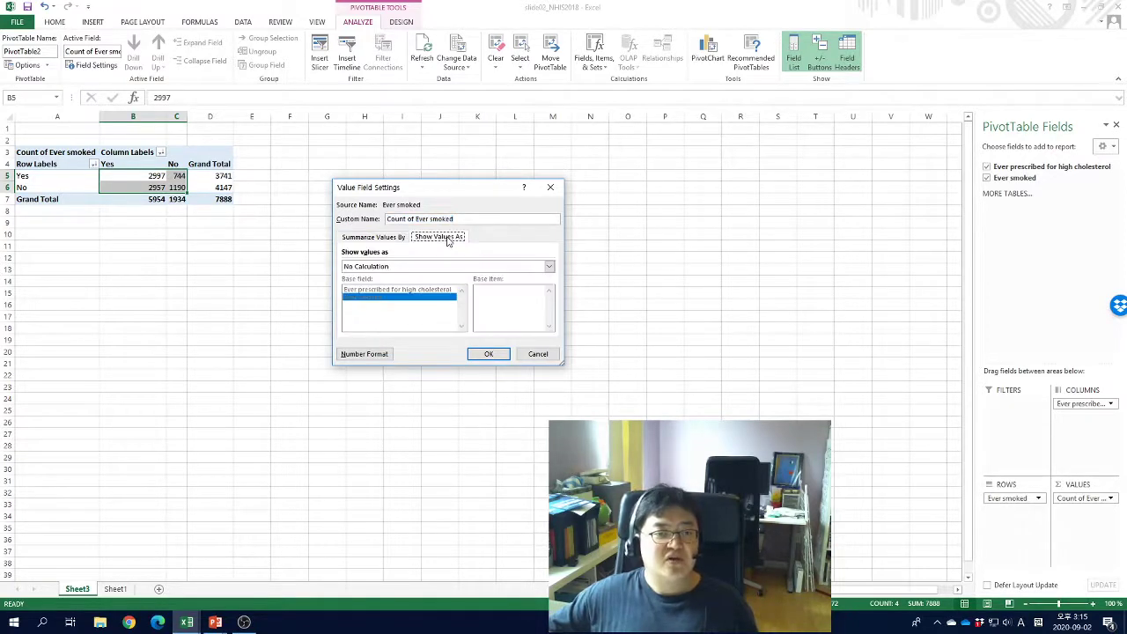
click(406, 266)
click(388, 286)
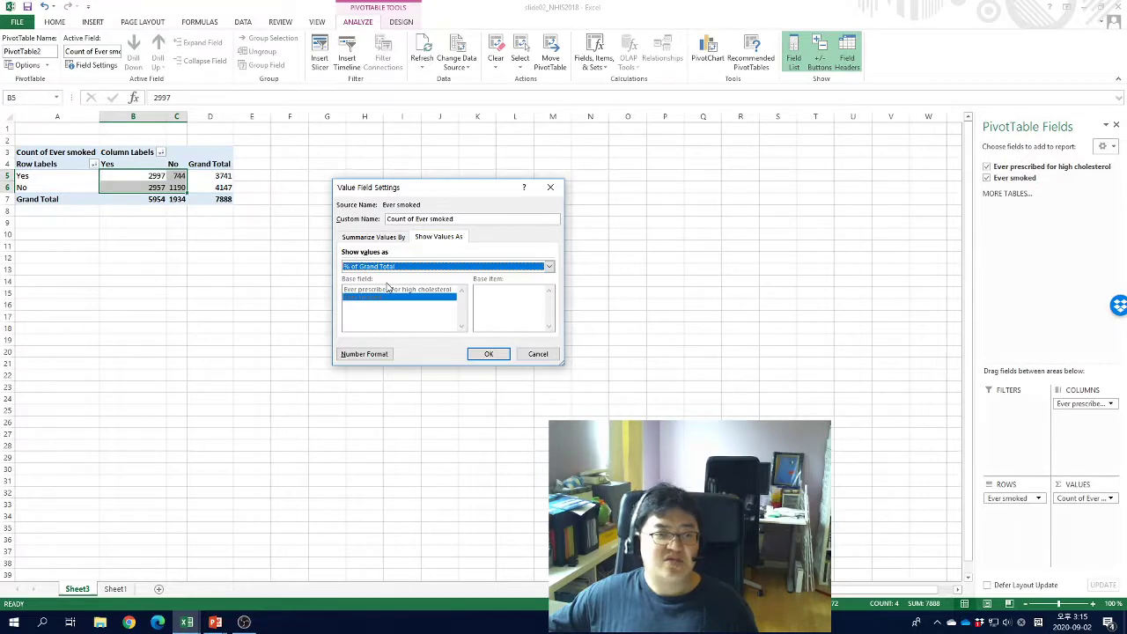
click(488, 353)
click(315, 250)
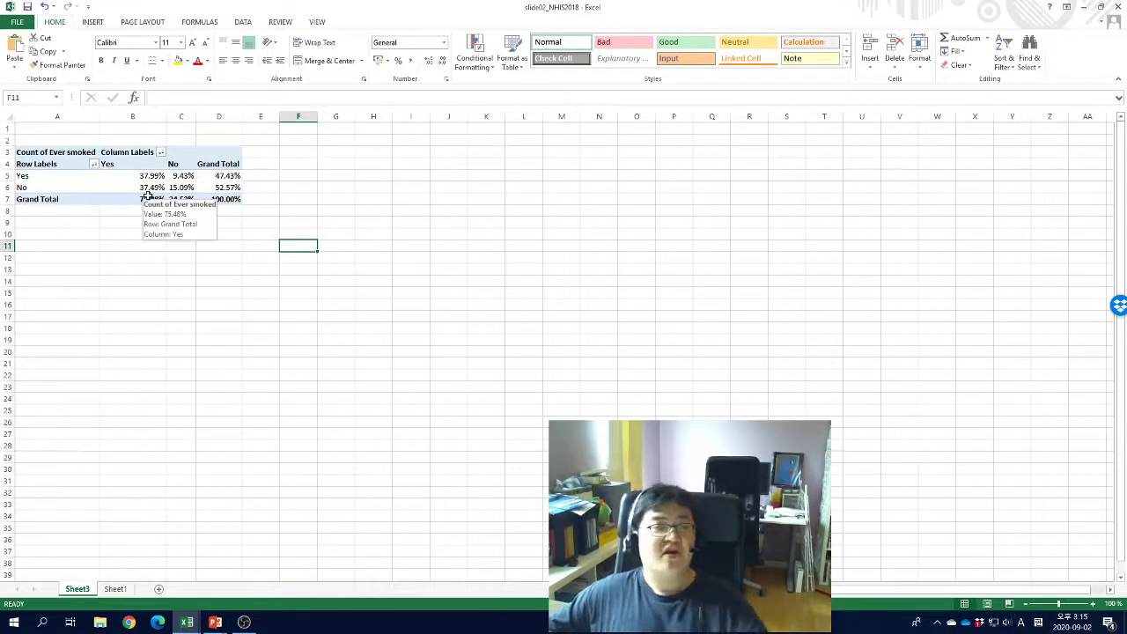
click(149, 176)
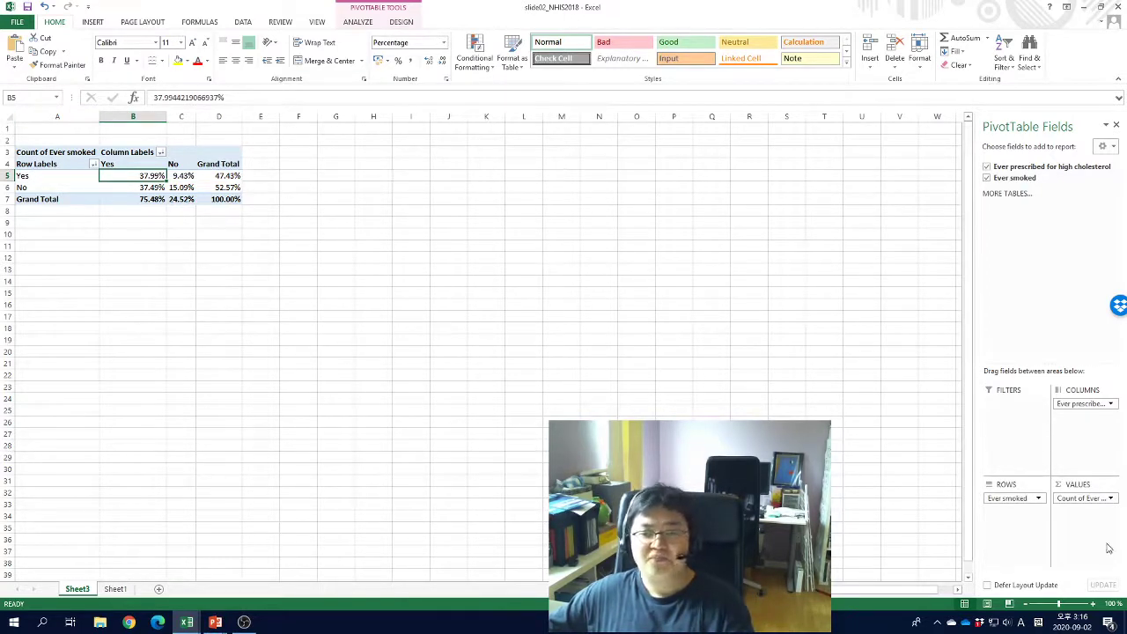
Step: Change Count of Ever smoked to % of Column Total, giving 50.34% and 38.47% smokers
click(1095, 499)
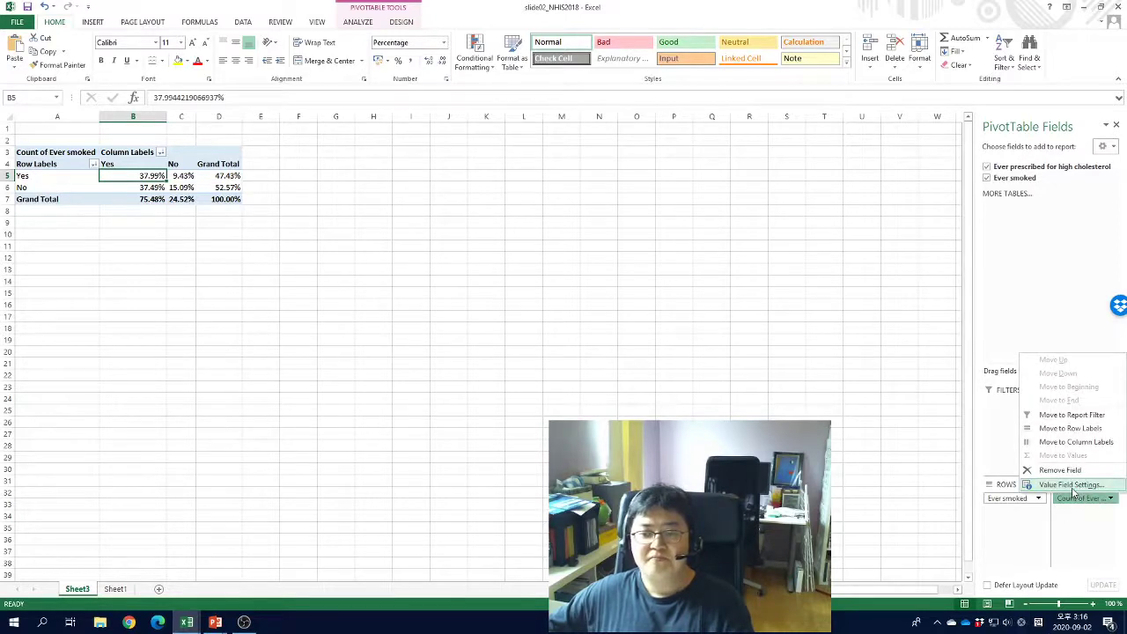
click(1069, 485)
click(457, 238)
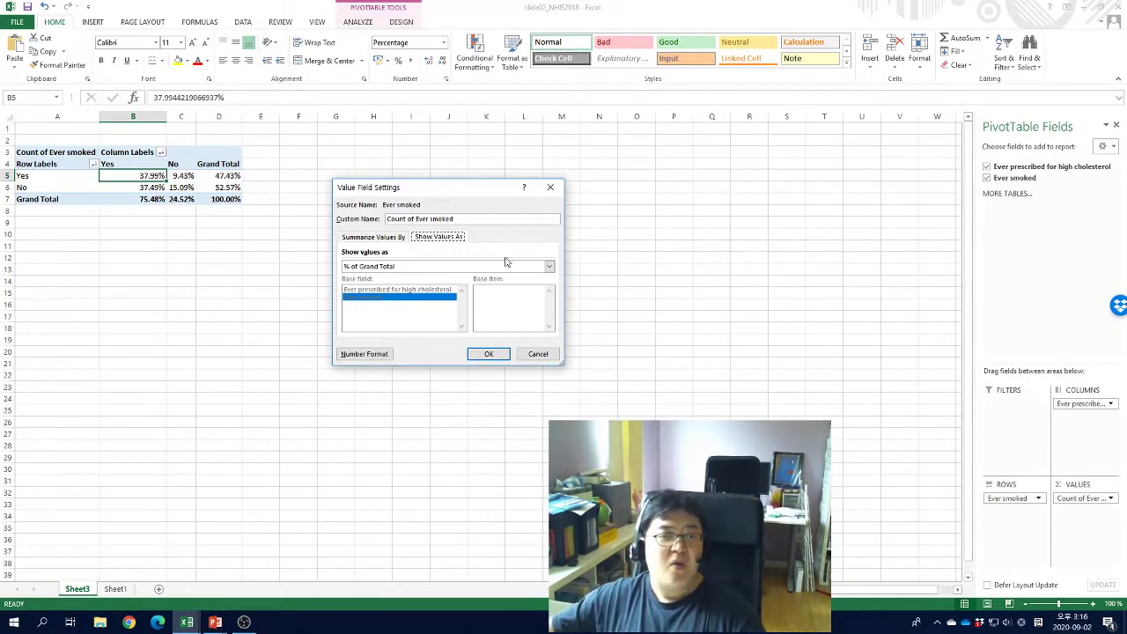
click(367, 269)
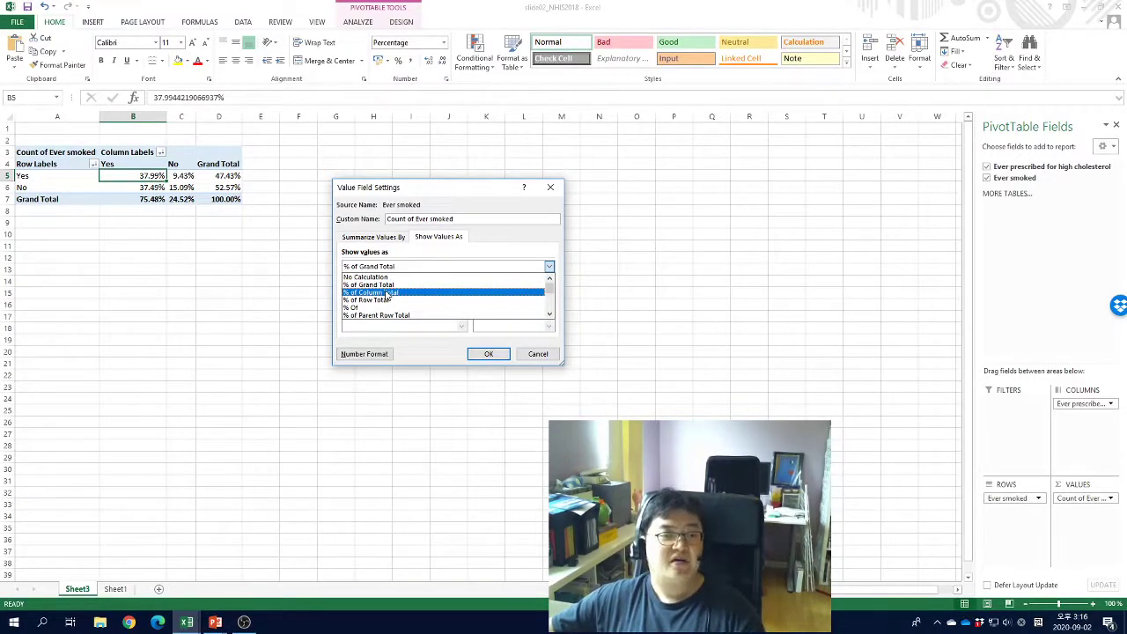
click(387, 293)
click(488, 353)
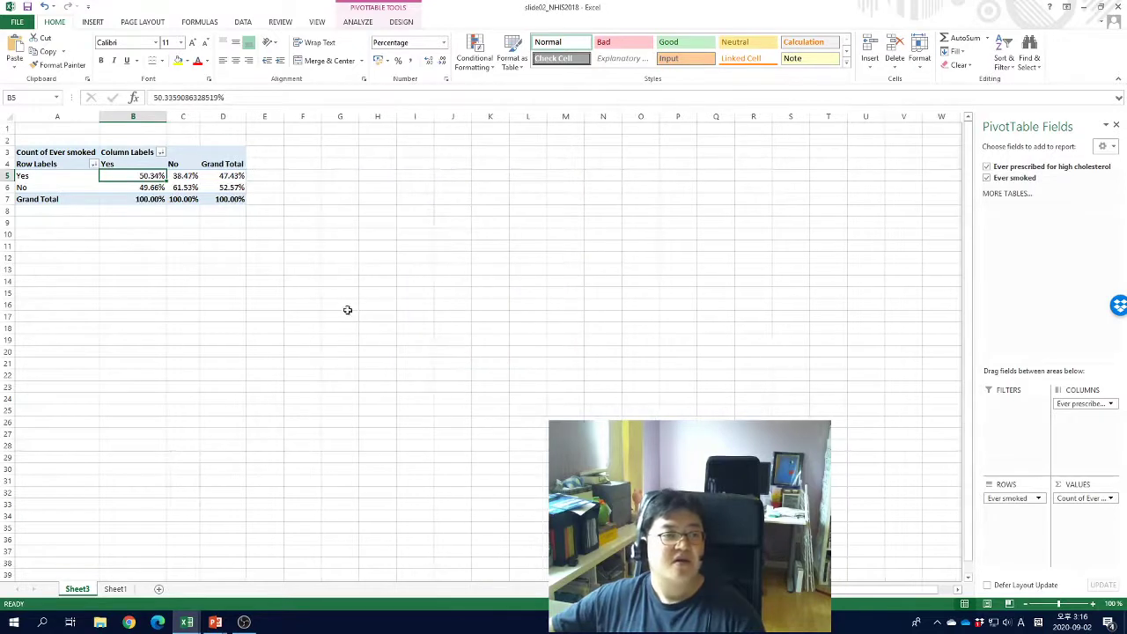
click(290, 285)
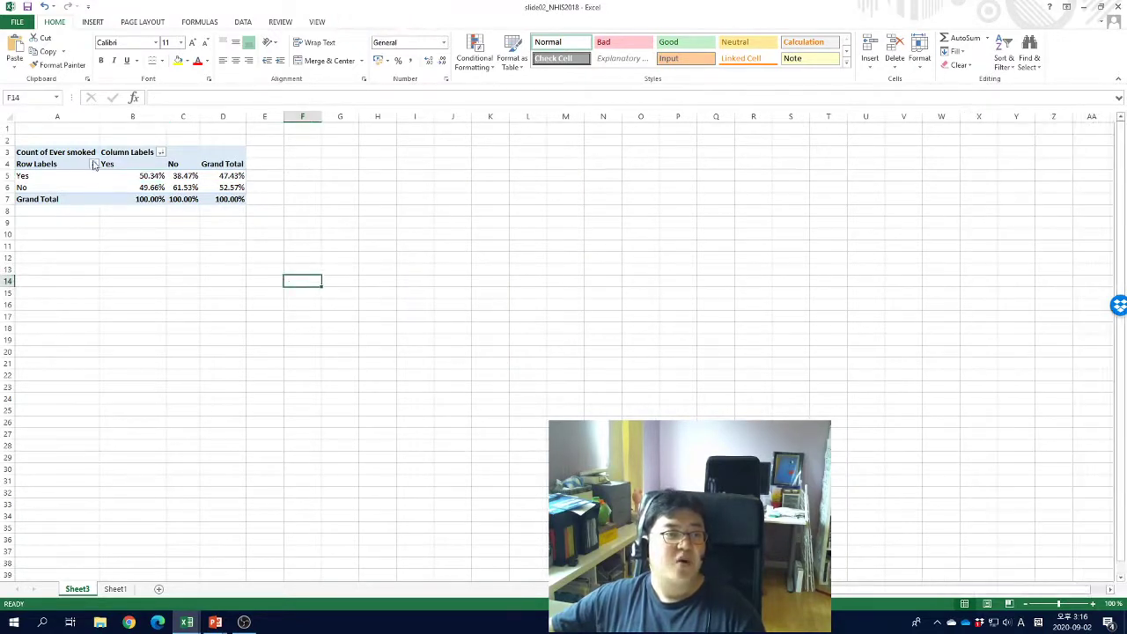
drag(126, 175, 129, 195)
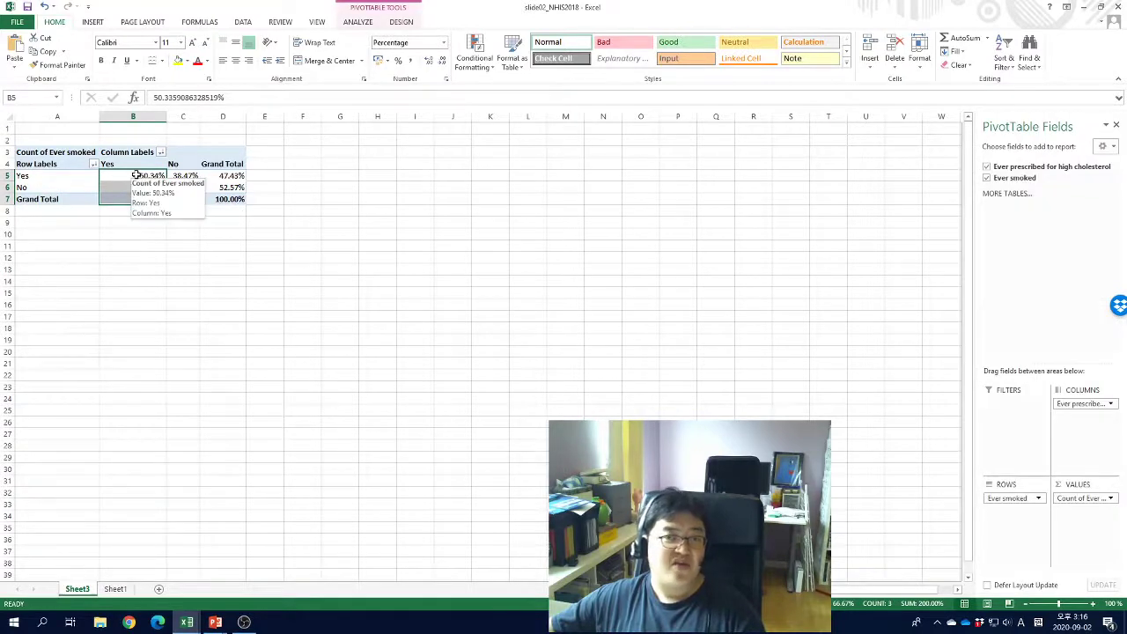
click(222, 244)
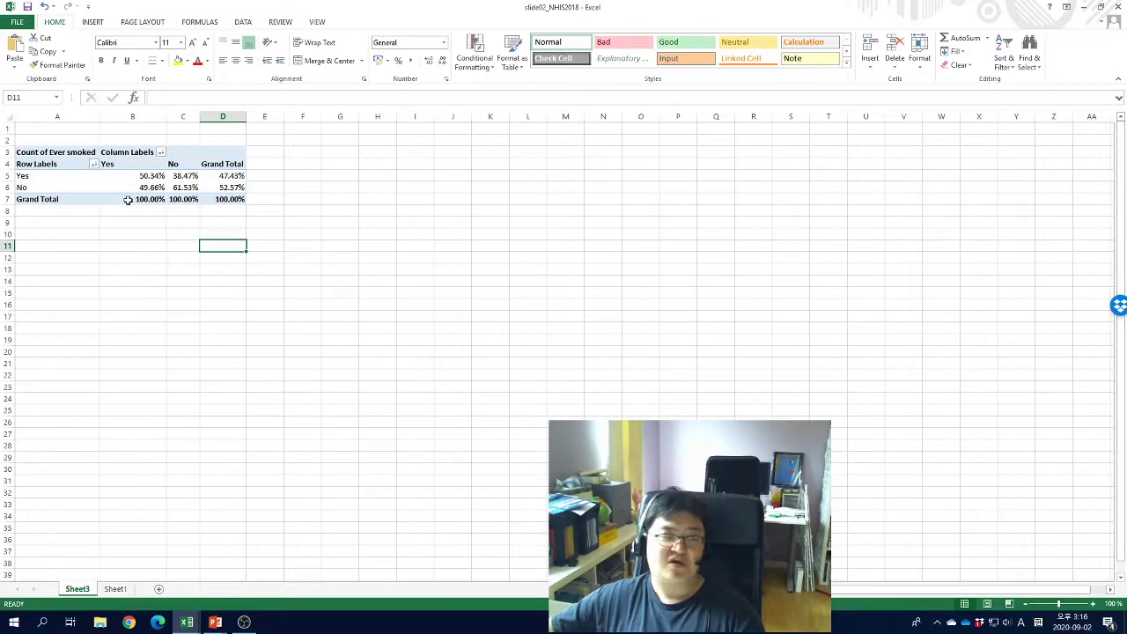
click(133, 117)
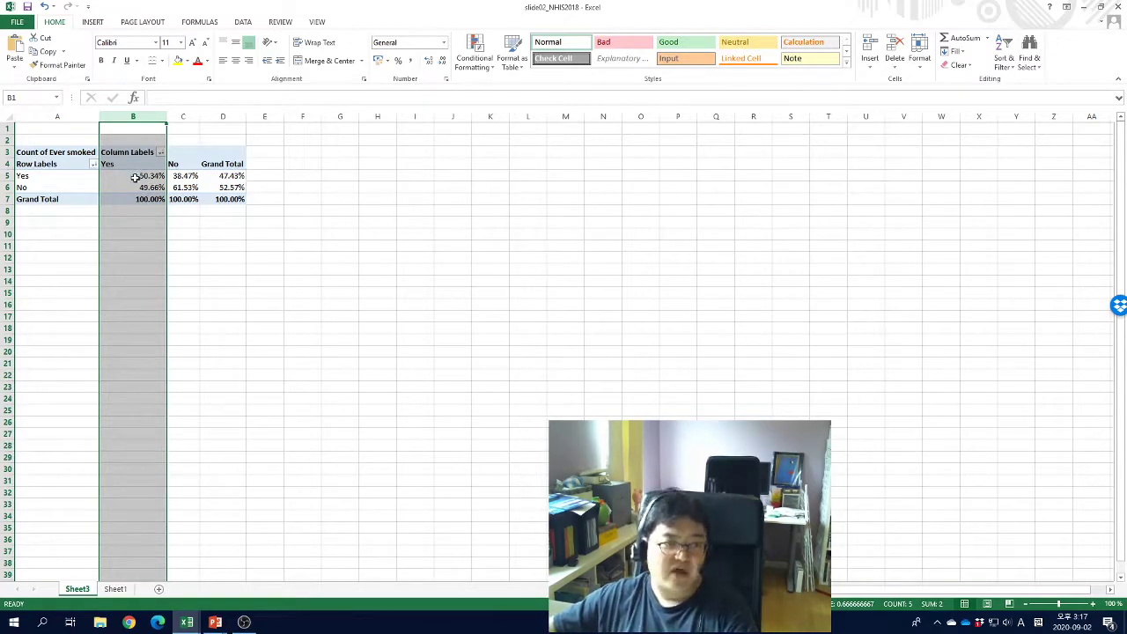
Step: Compare the No and Yes percentage columns, then select cell B5 inside the PivotTable
mouse_move(136, 175)
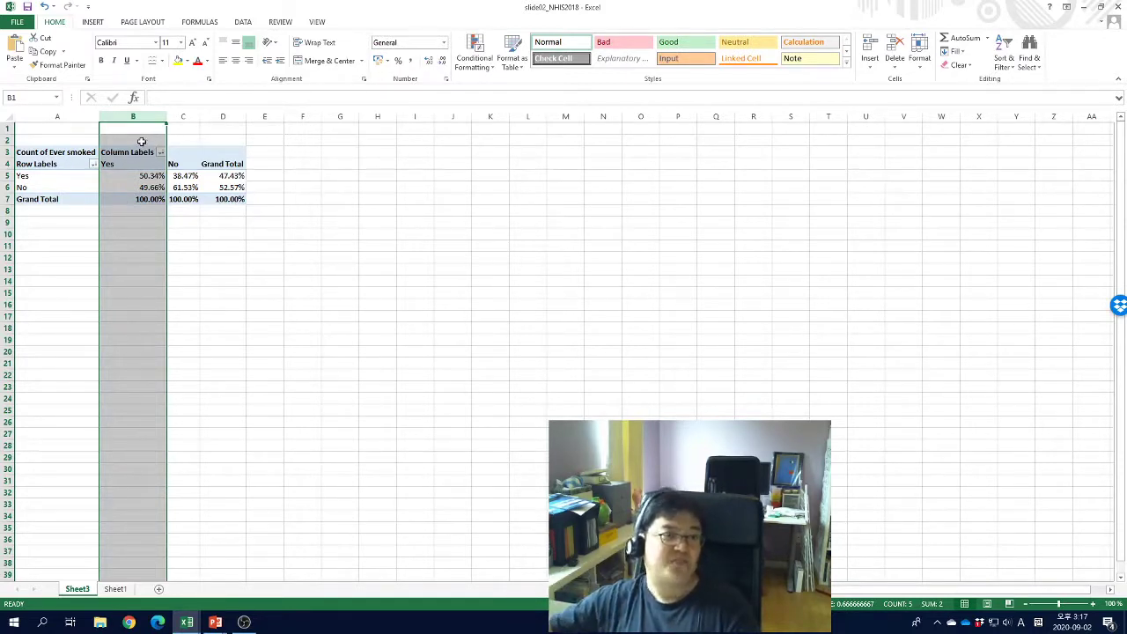
click(187, 112)
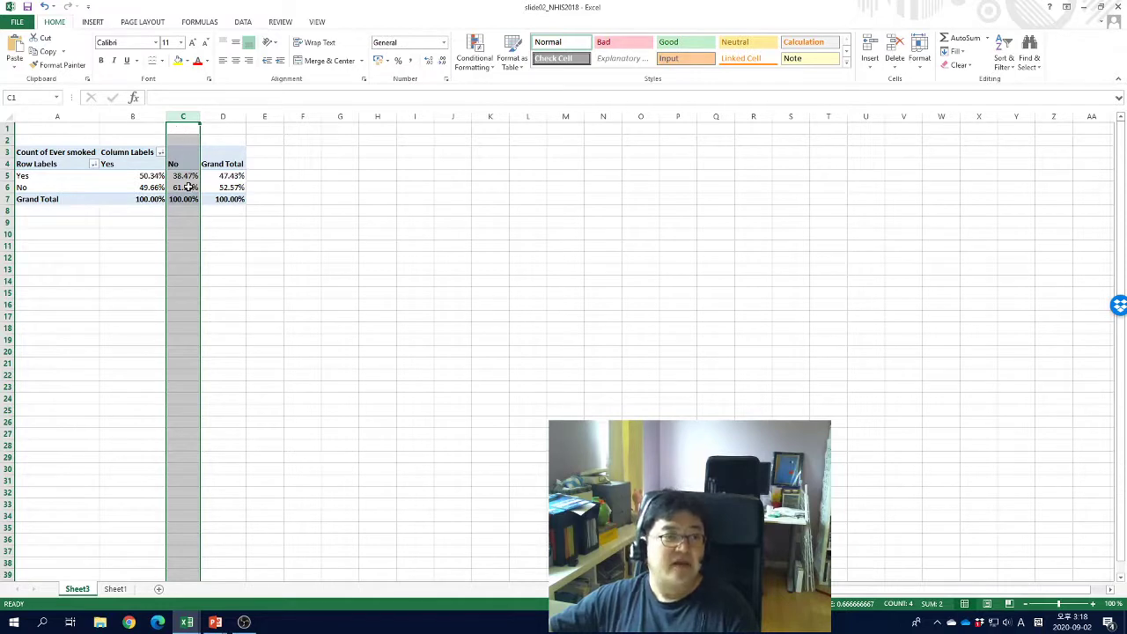
mouse_move(182, 181)
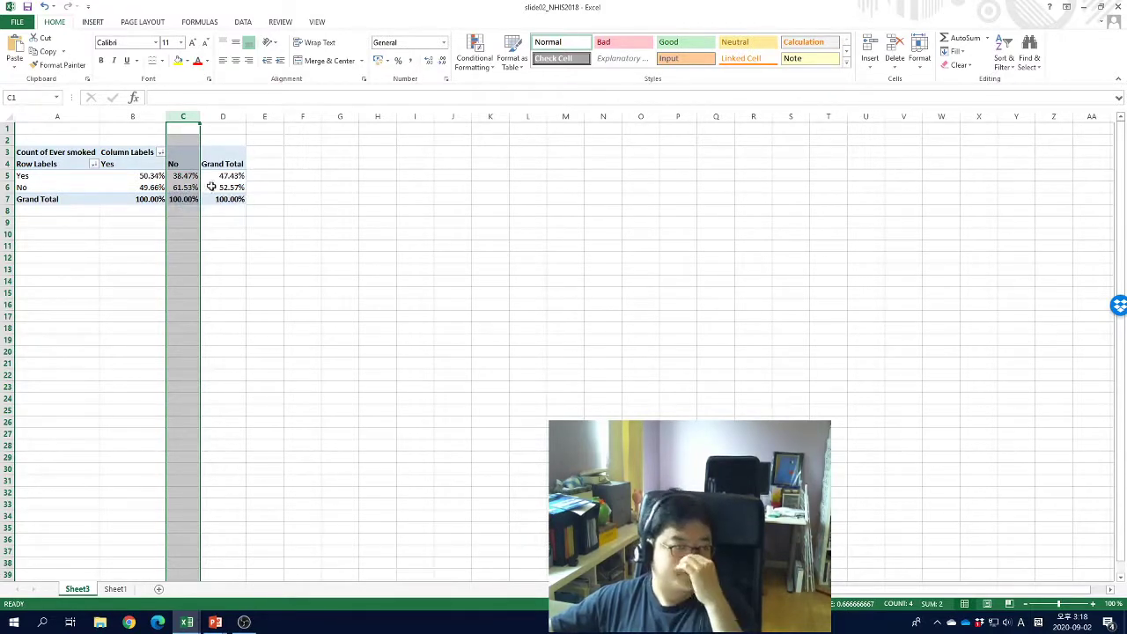
click(133, 116)
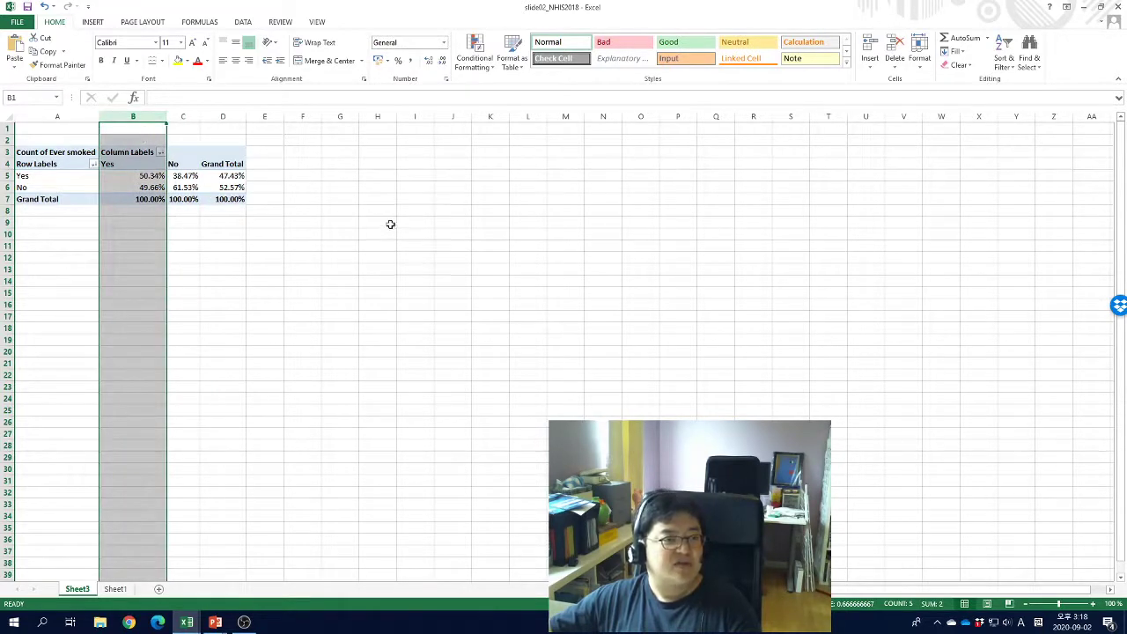
click(144, 176)
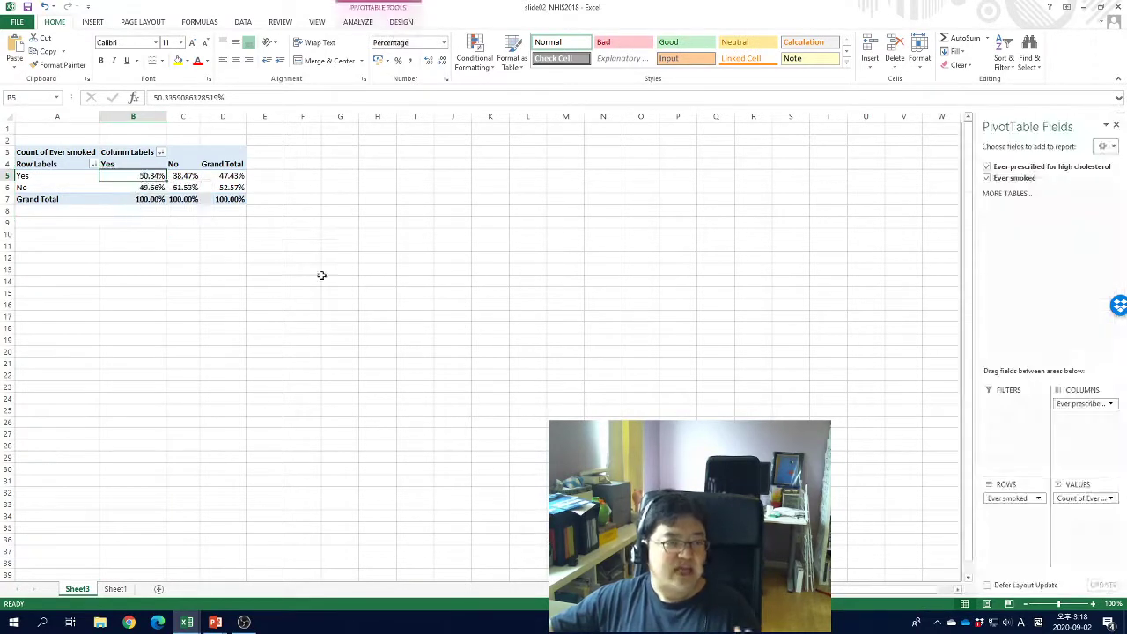
Step: Switch Count of Ever smoked to % of Row Total, giving Yes smokers 80.11%/19.89%
click(196, 176)
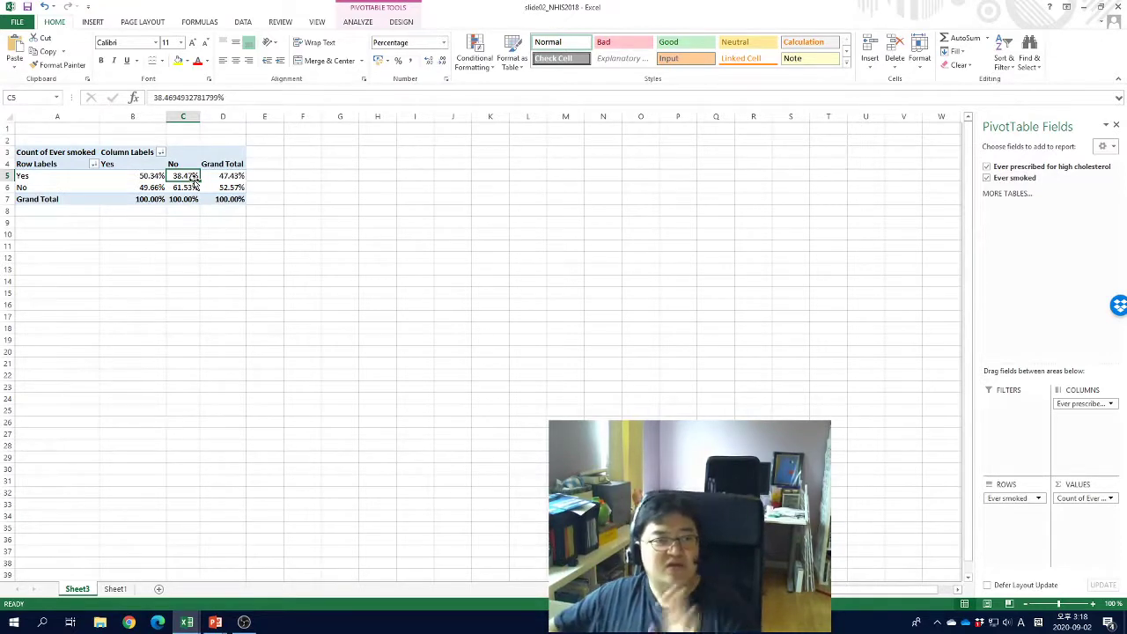
click(1077, 497)
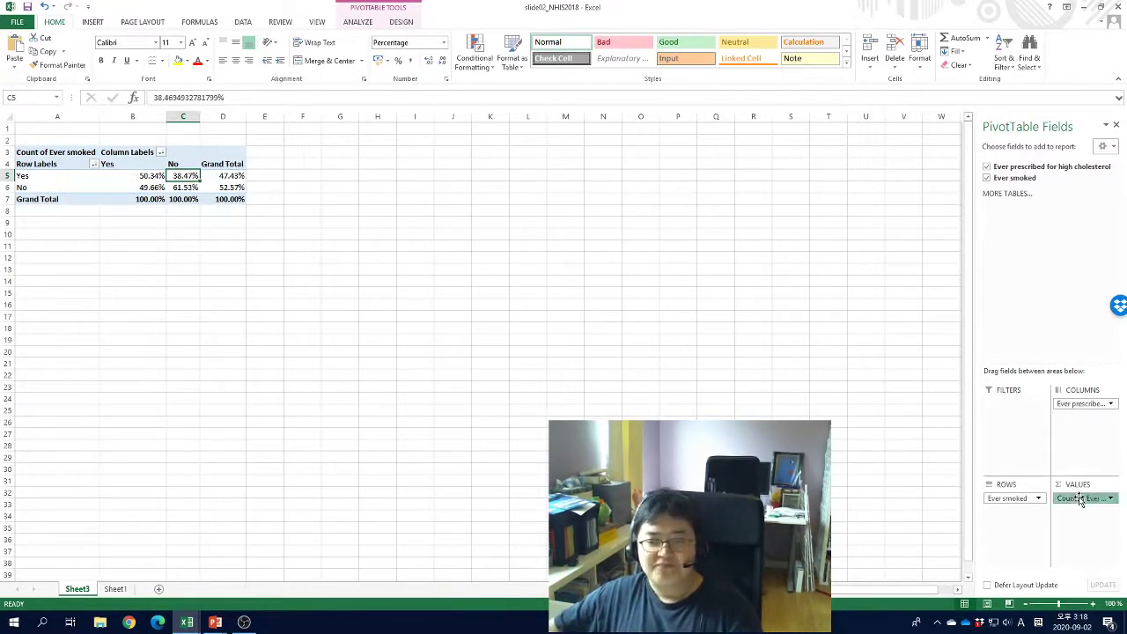
click(1070, 486)
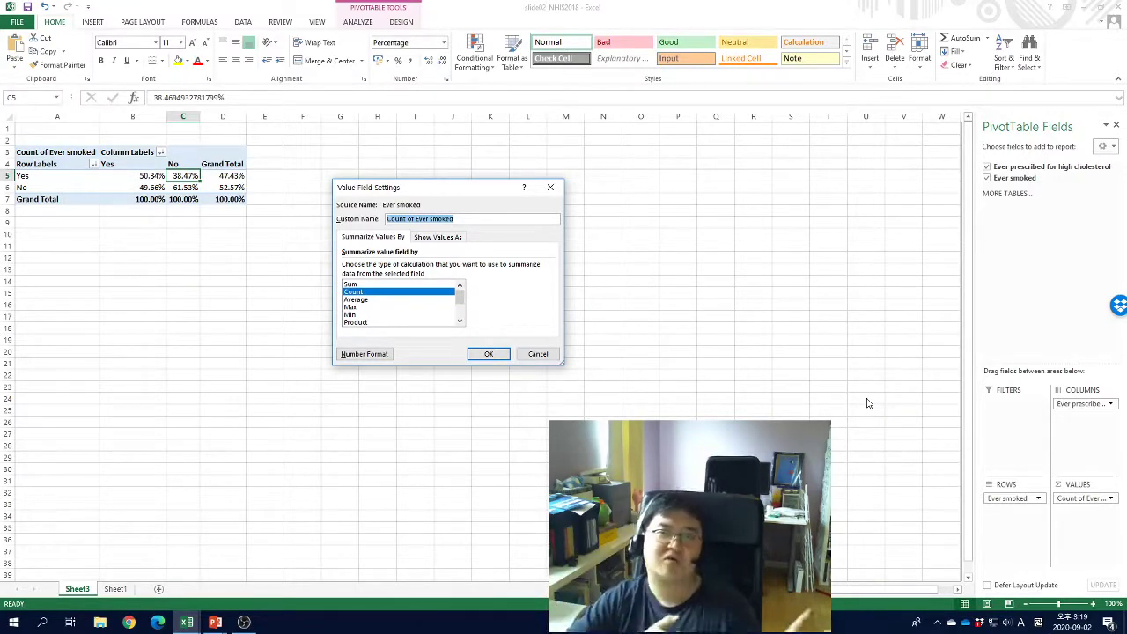
click(430, 239)
click(372, 269)
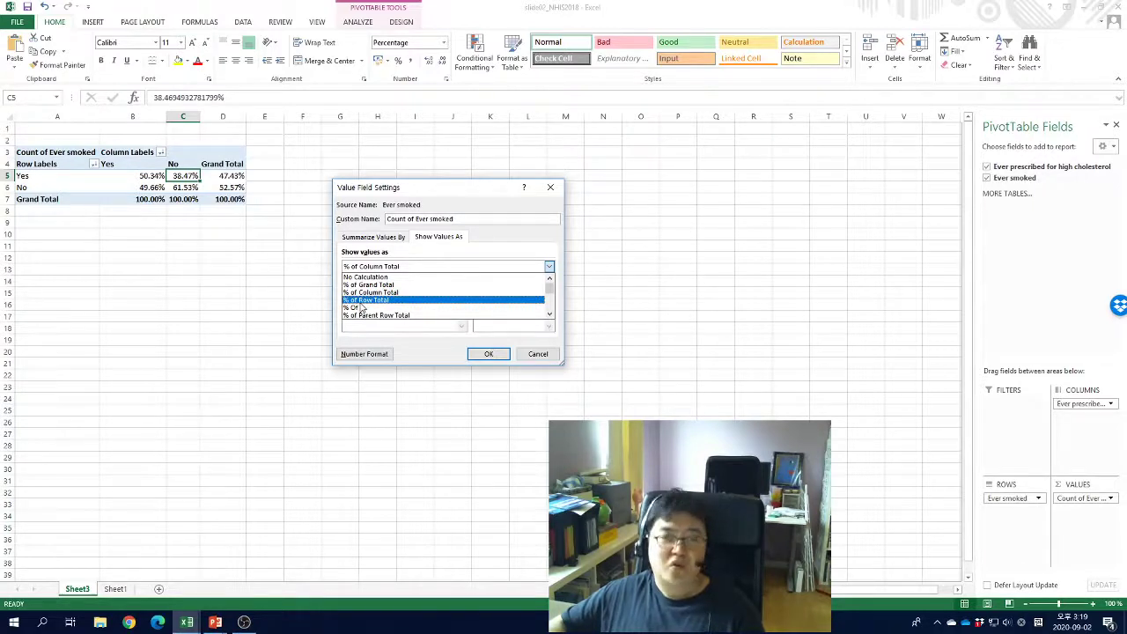
click(360, 301)
click(488, 353)
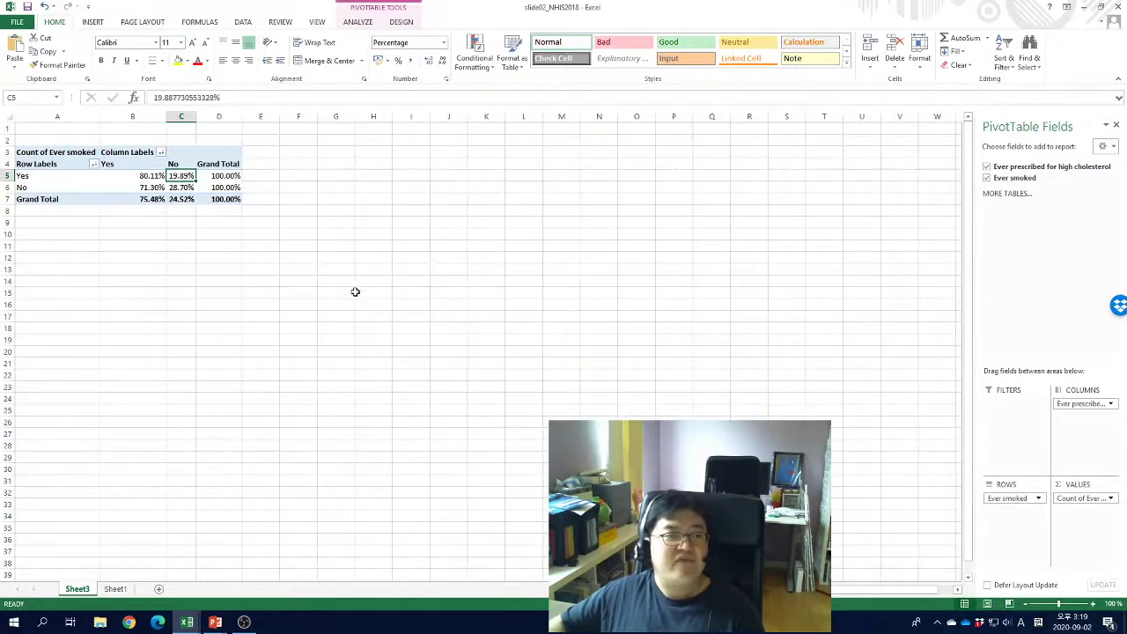
click(339, 281)
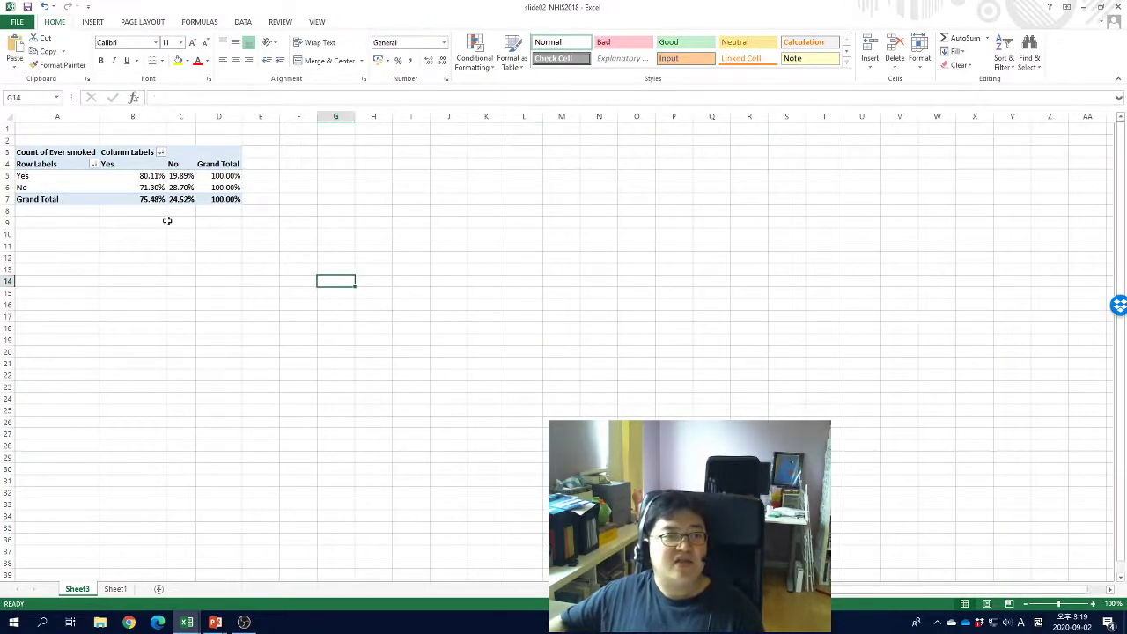
click(15, 175)
click(6, 175)
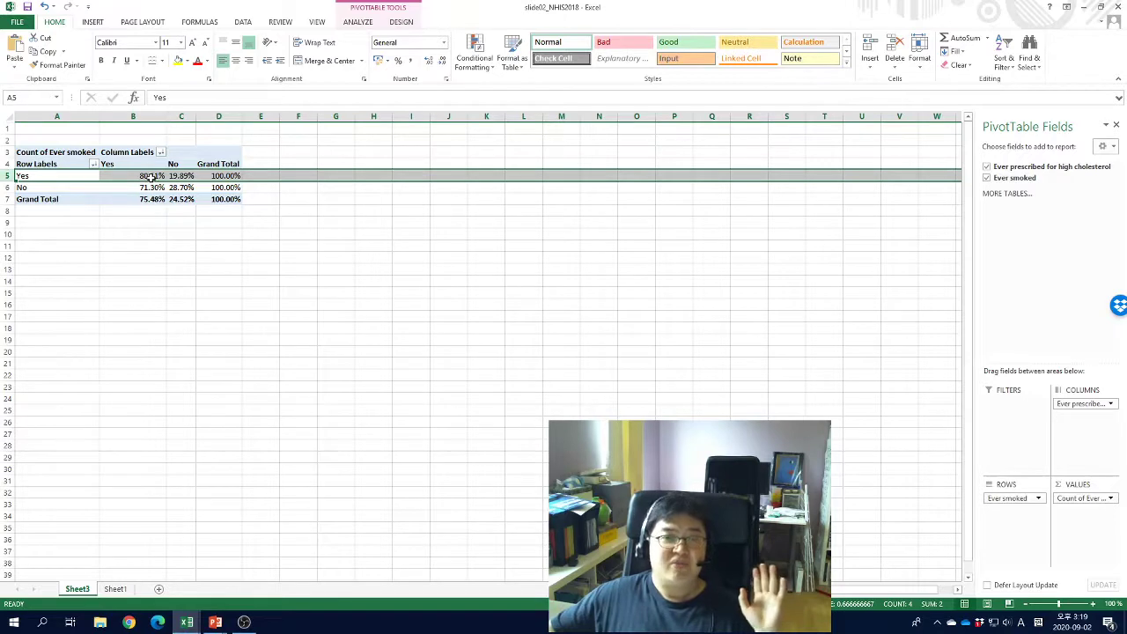
mouse_move(150, 177)
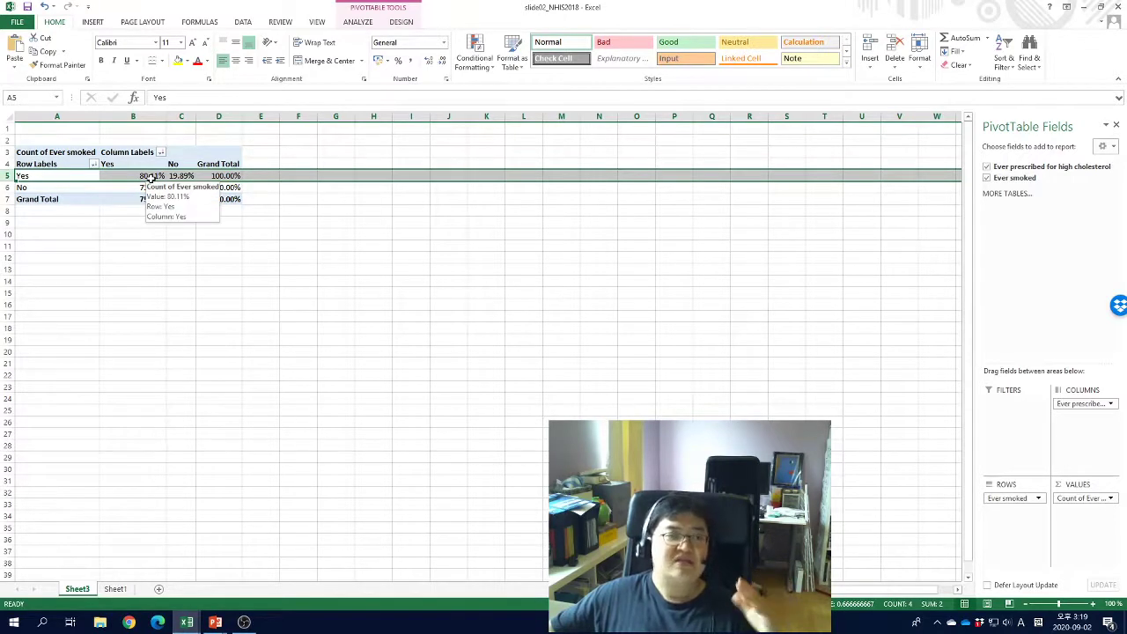
mouse_move(177, 197)
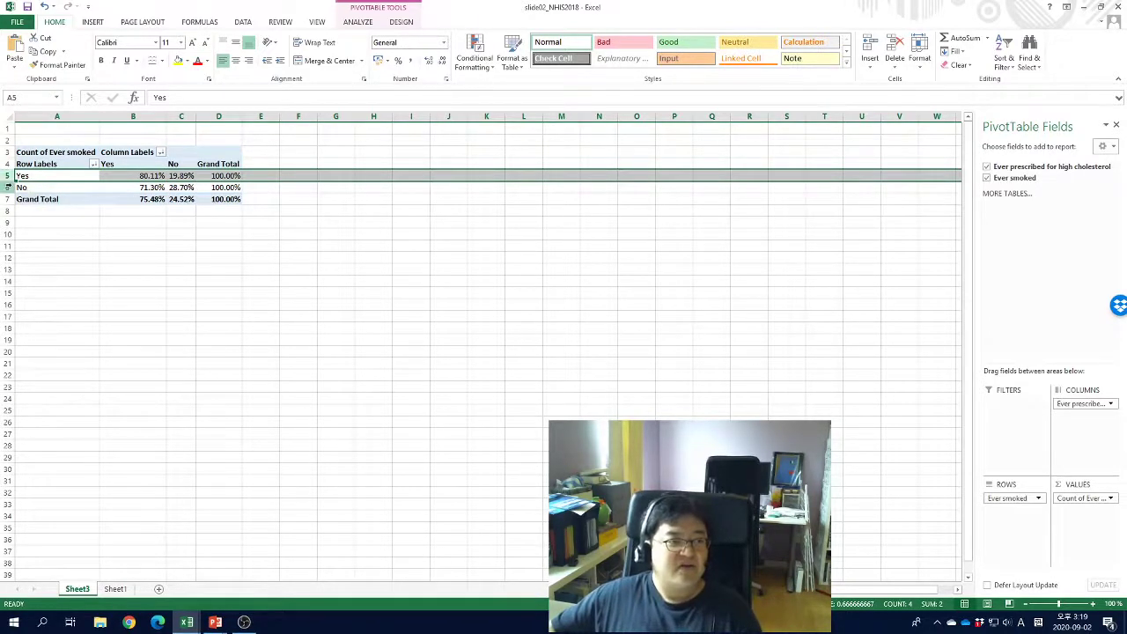
click(18, 188)
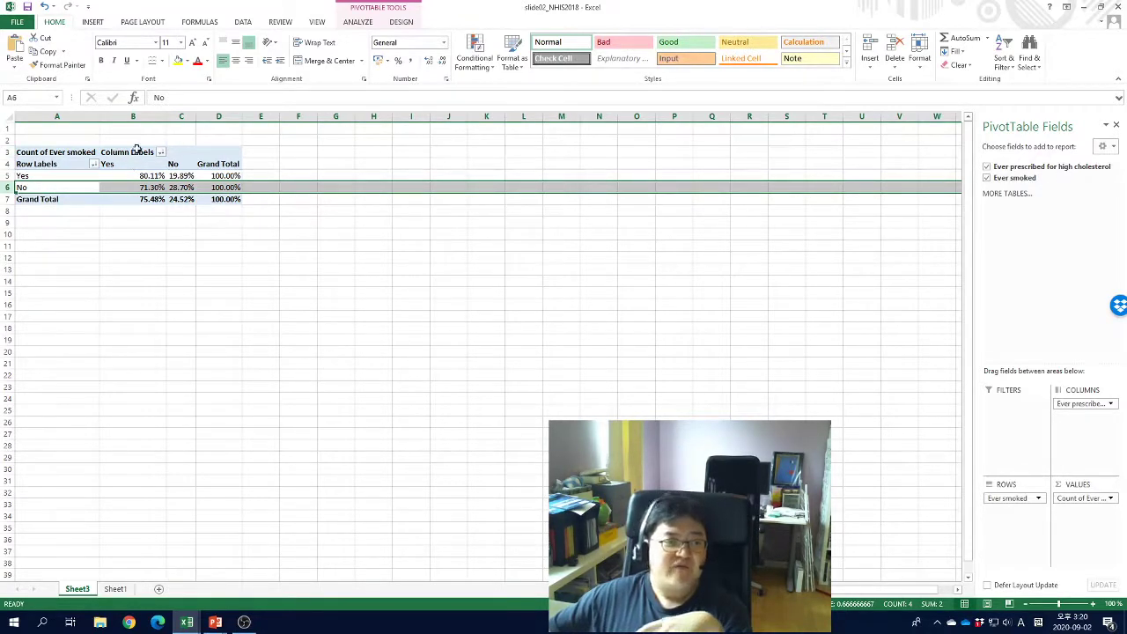
click(141, 117)
click(182, 116)
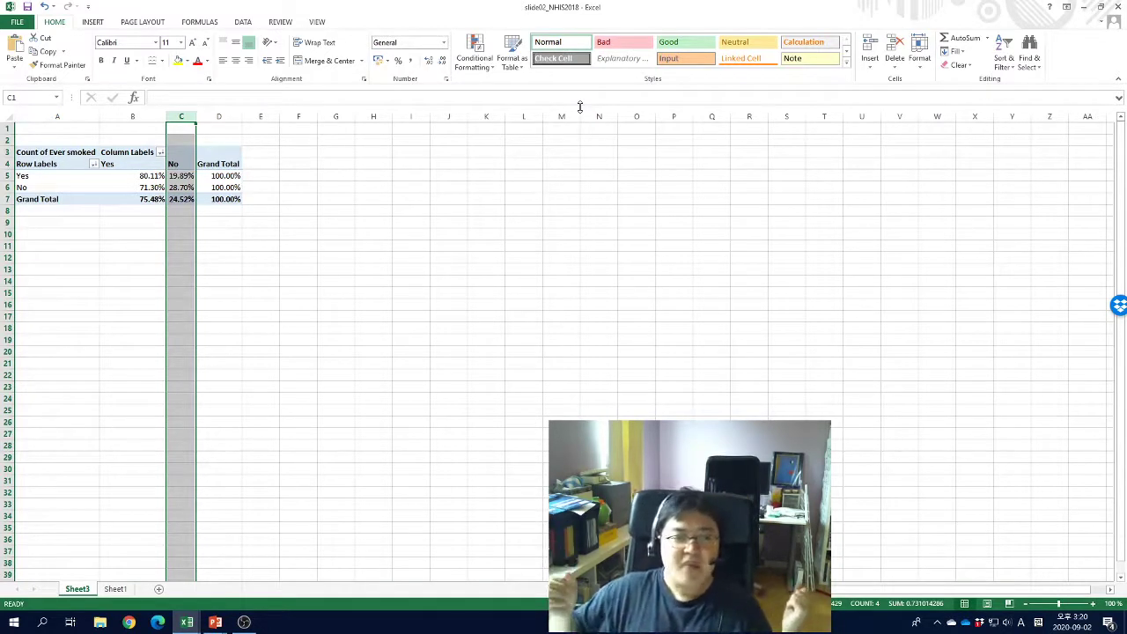
click(205, 166)
click(183, 176)
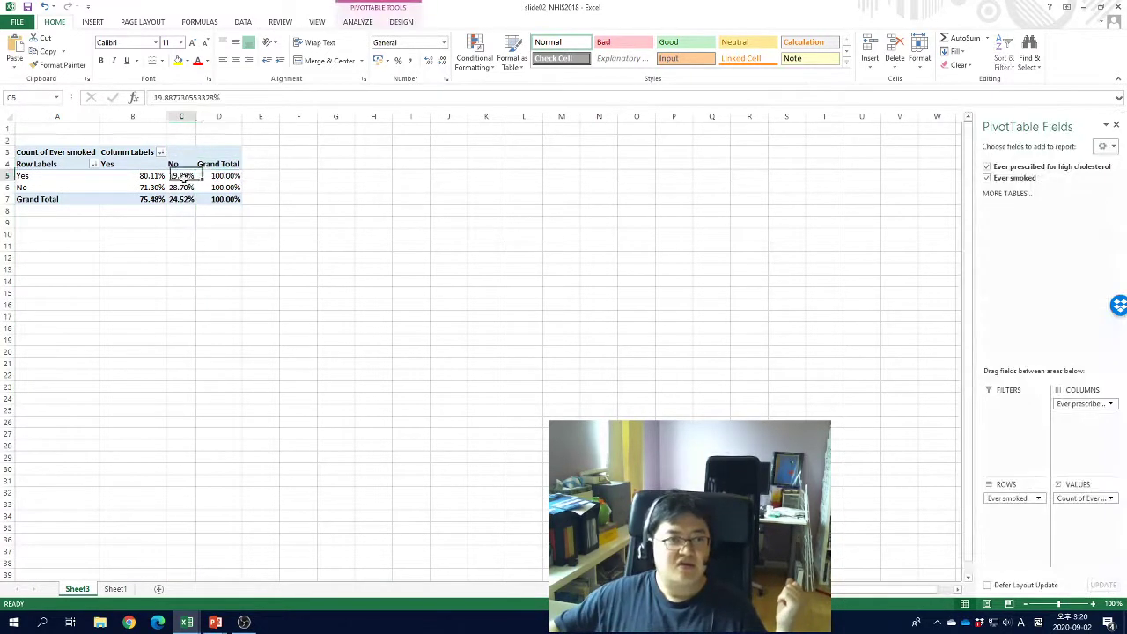
click(1082, 499)
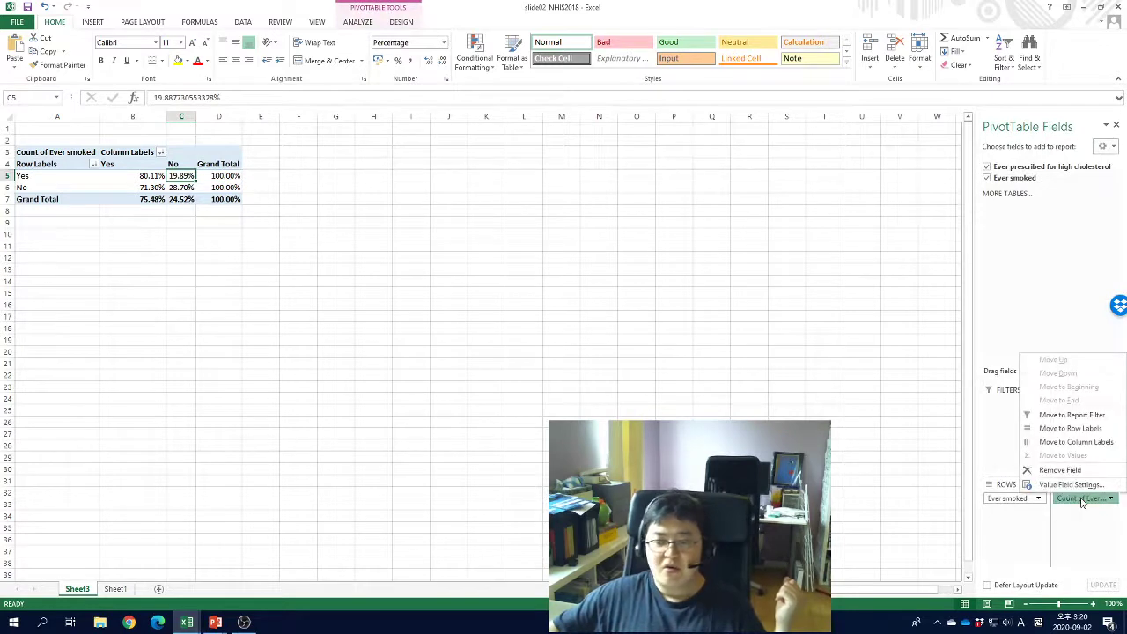
click(1061, 485)
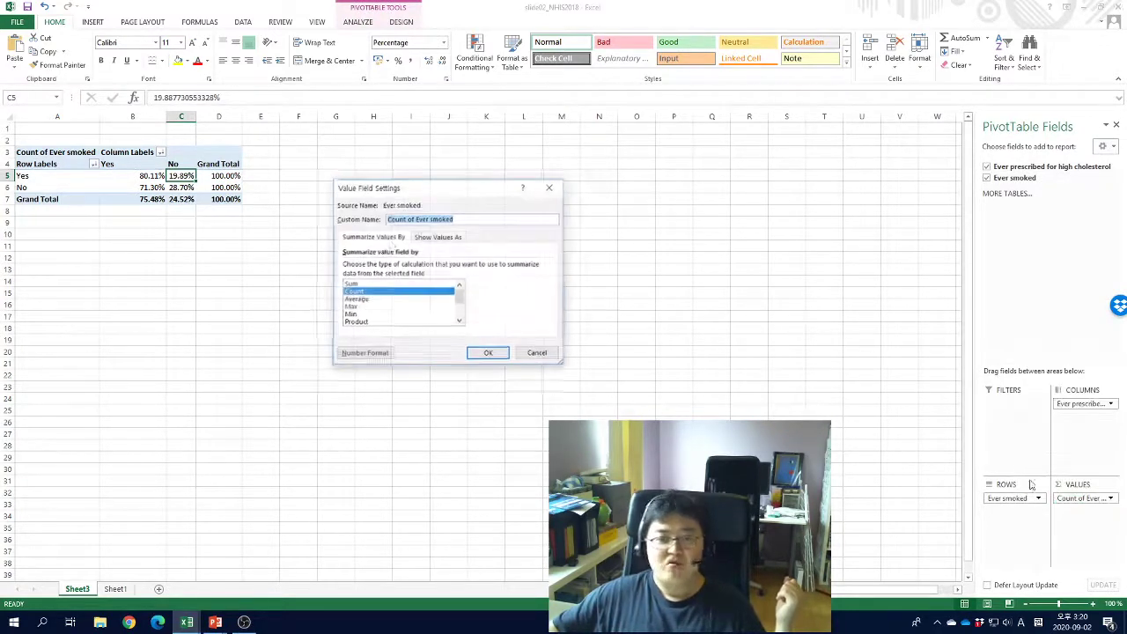
click(436, 237)
click(404, 265)
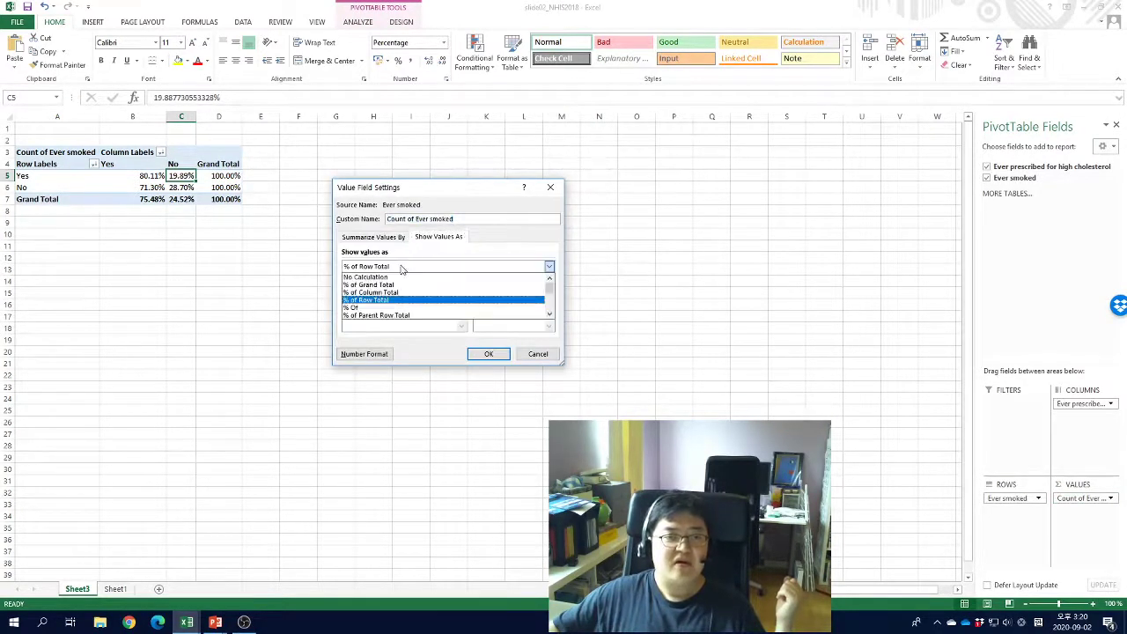
scroll(452, 290, down, 1)
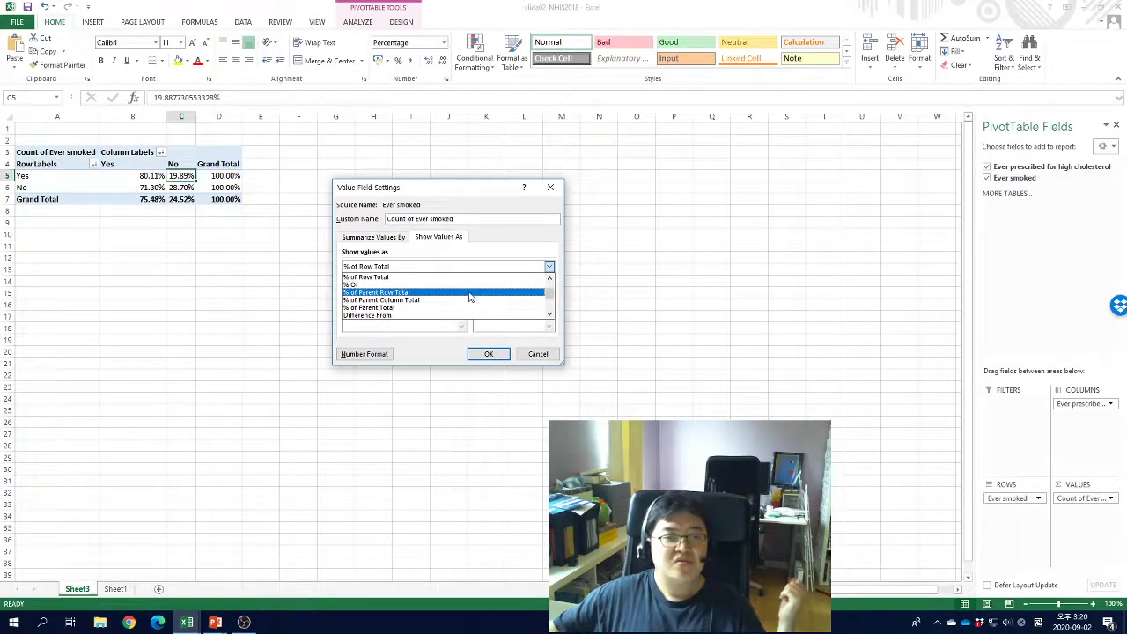
scroll(491, 258, up, 1)
click(492, 257)
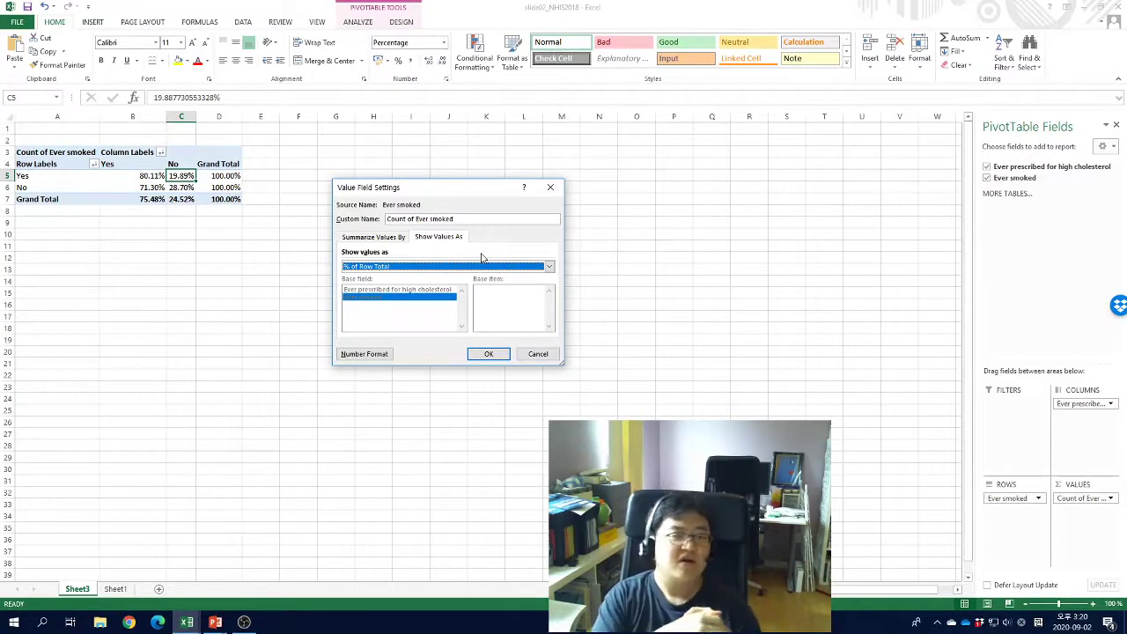
click(490, 354)
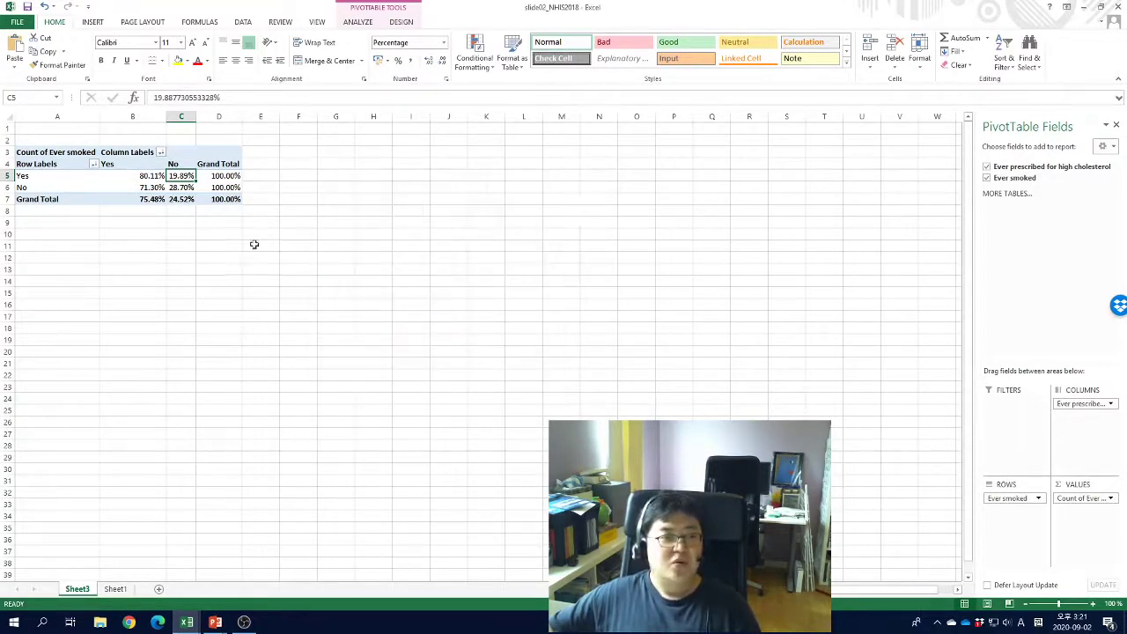
click(254, 244)
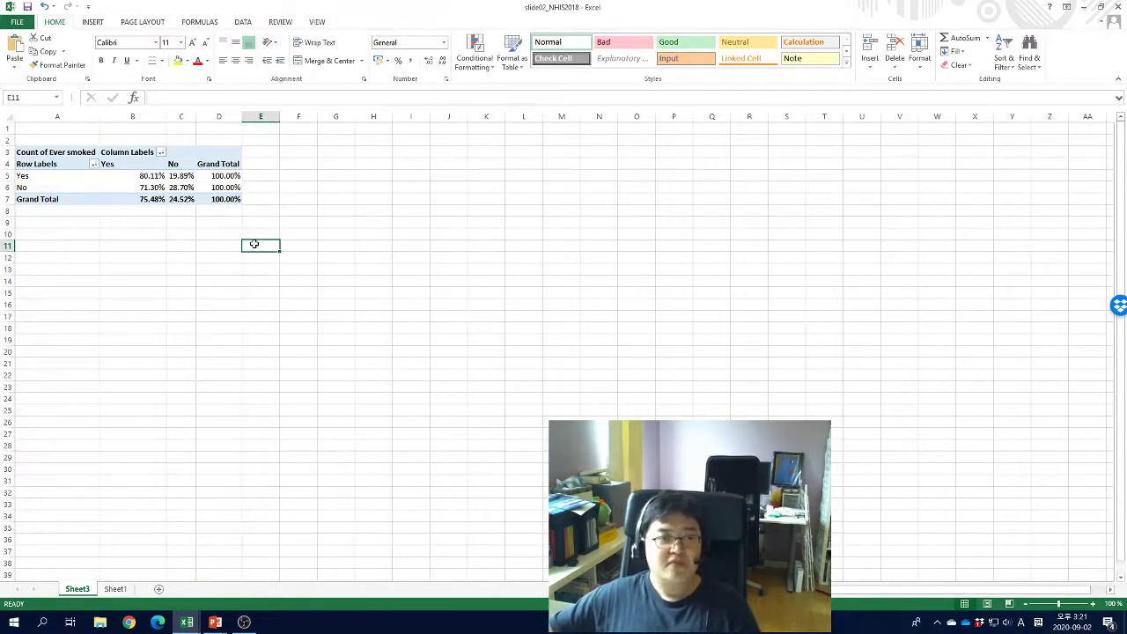